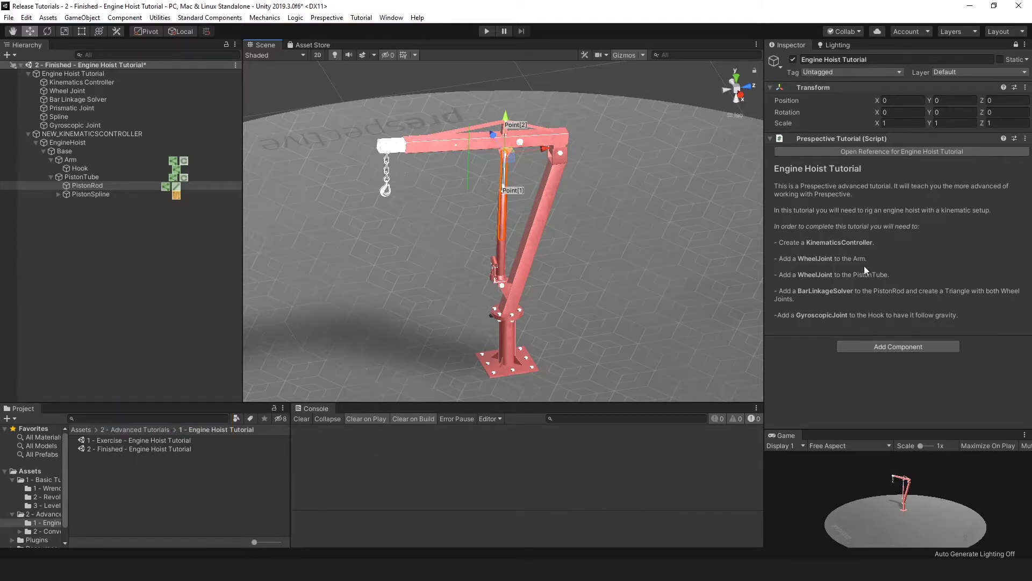
Open the scene "1 - Exercise - Engine Hoist Tutorial" without saving the changes to the finished scene
{"action": "mouse_move", "coordinate": [506, 117]}
{"action": "left_mouse_down"}
{"action": "mouse_move", "coordinate": [504, 160]}
{"action": "mouse_move", "coordinate": [520, 80]}
{"action": "mouse_move", "coordinate": [506, 131]}
{"action": "mouse_move", "coordinate": [503, 115]}
{"action": "left_mouse_up"}
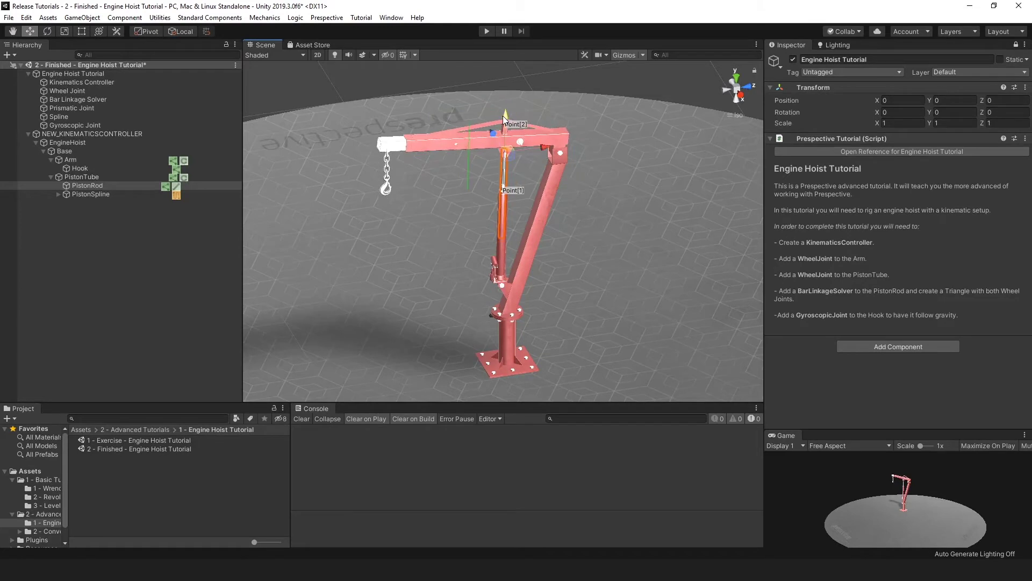
{"action": "double_click", "coordinate": [127, 448]}
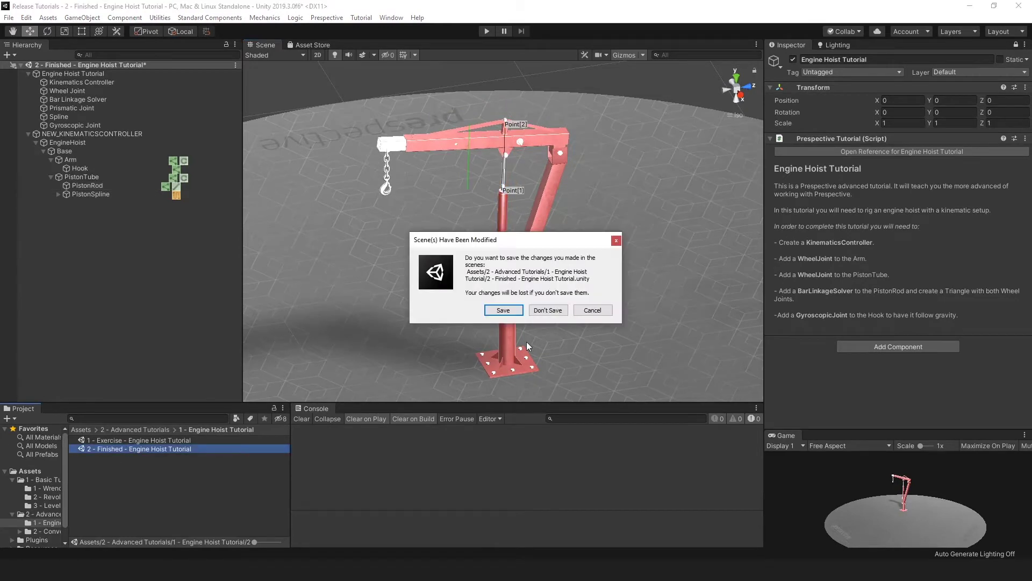
{"action": "left_click", "coordinate": [593, 310]}
{"action": "double_click", "coordinate": [137, 440]}
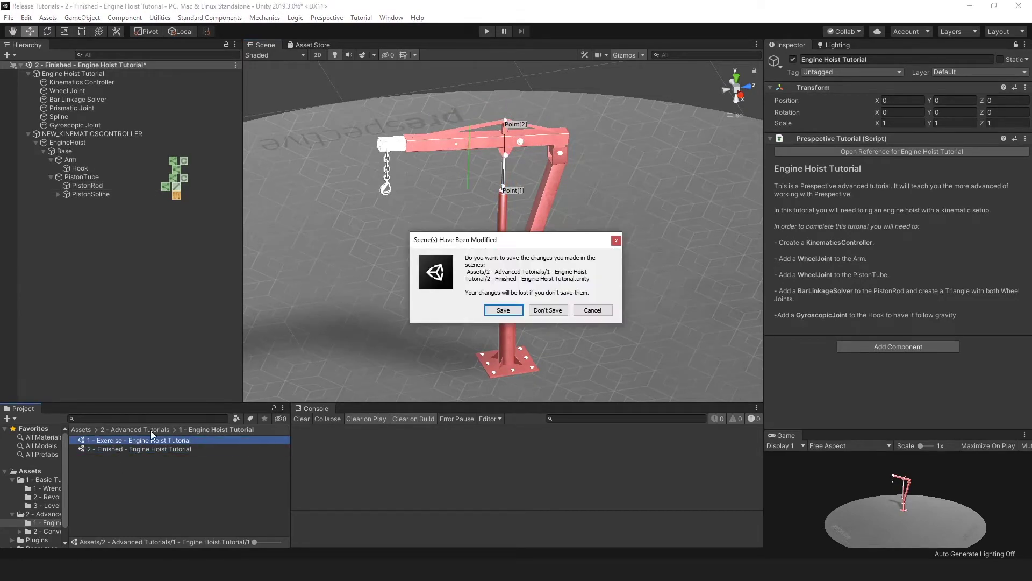
{"action": "left_click", "coordinate": [541, 312]}
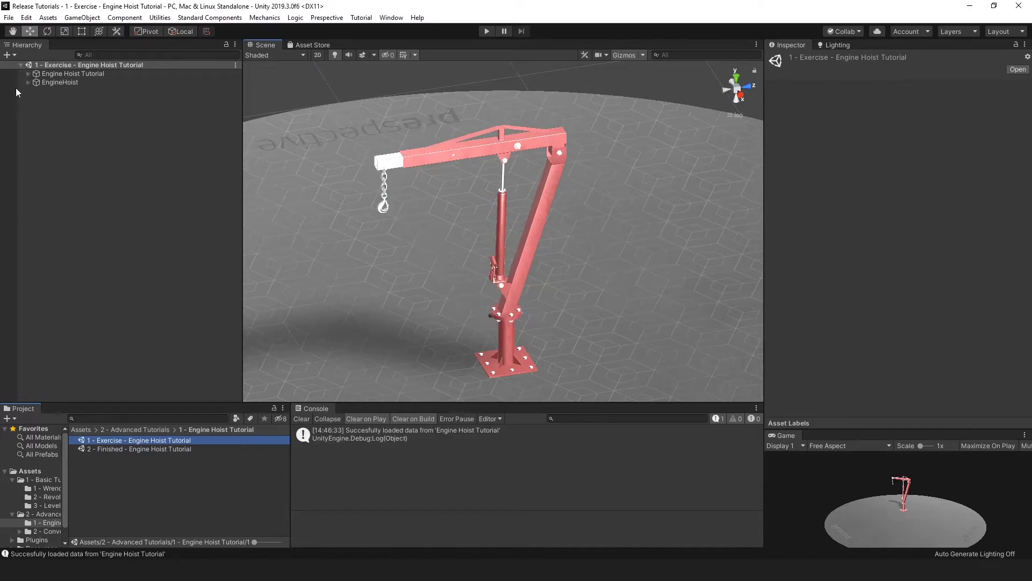
Expand the EngineHoist and Engine Hoist Tutorial hierarchies and show the tutorial instructions to review the part structure and required tasks
{"action": "left_click", "coordinate": [28, 82]}
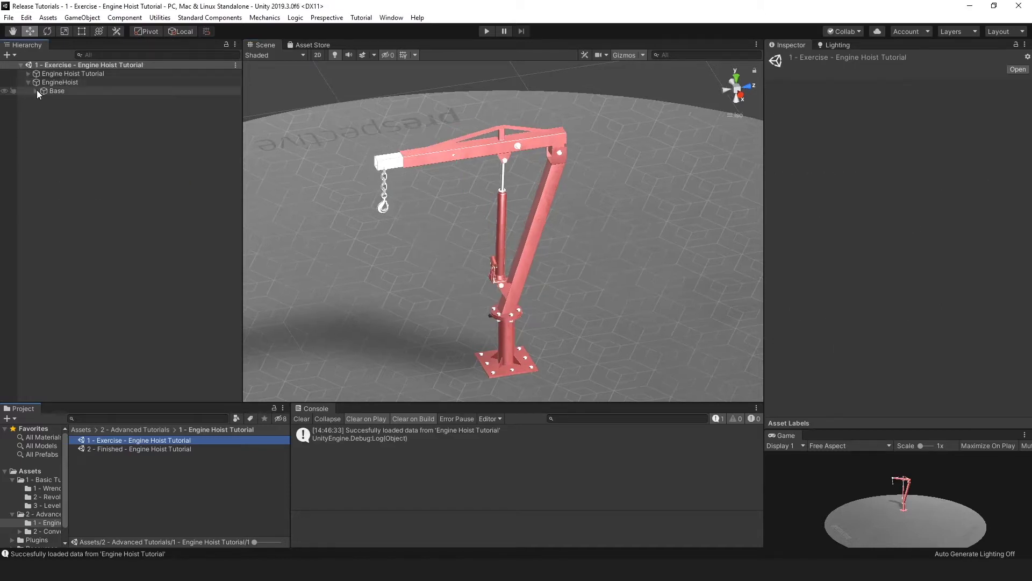
{"action": "left_click", "coordinate": [36, 90]}
{"action": "left_click", "coordinate": [44, 100]}
{"action": "left_click", "coordinate": [43, 116]}
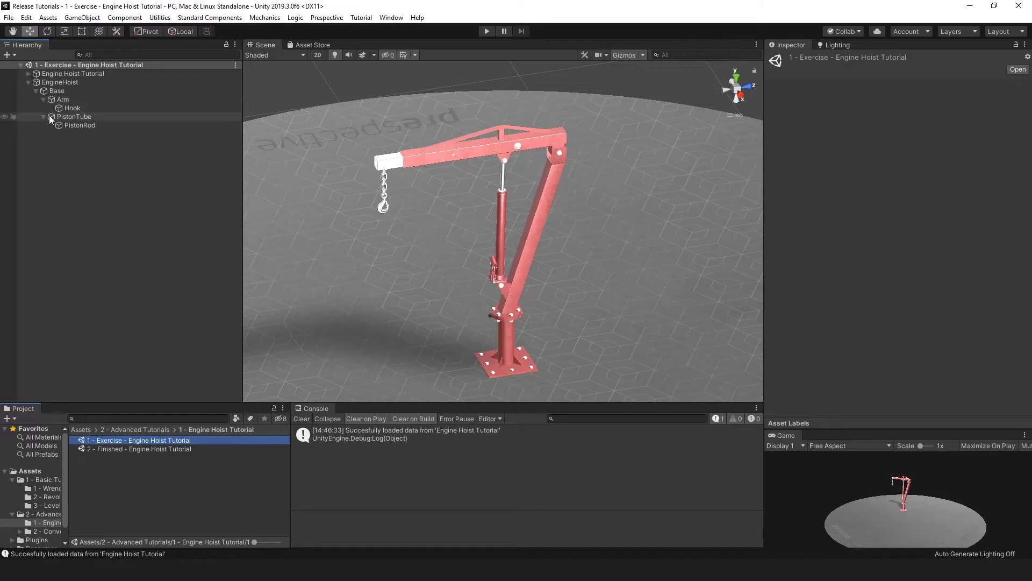
{"action": "left_click", "coordinate": [28, 73]}
{"action": "left_click", "coordinate": [72, 73]}
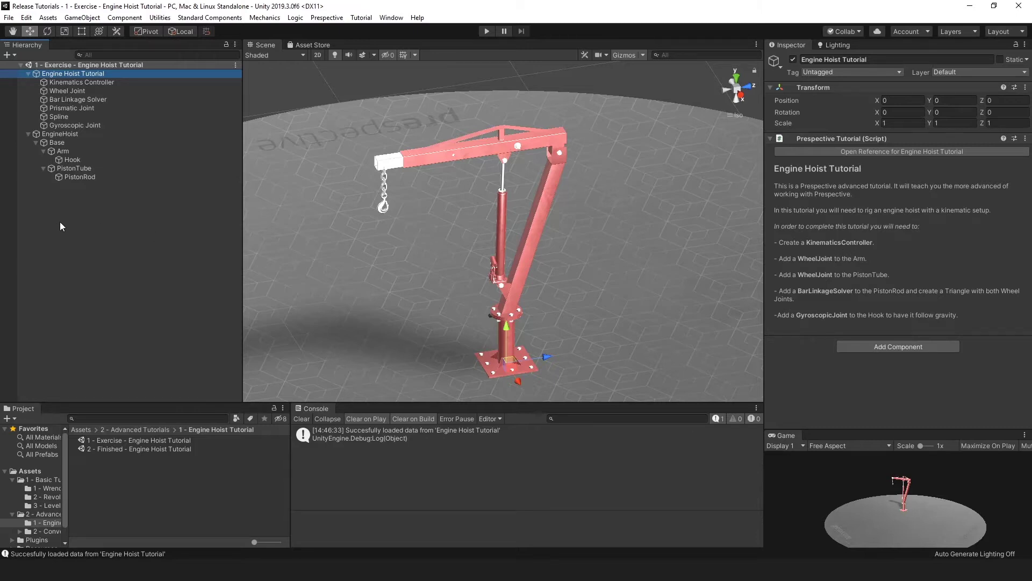
Create a Kinematics Controller at the scene's root level and make EngineHoist its child
{"action": "left_click", "coordinate": [86, 216]}
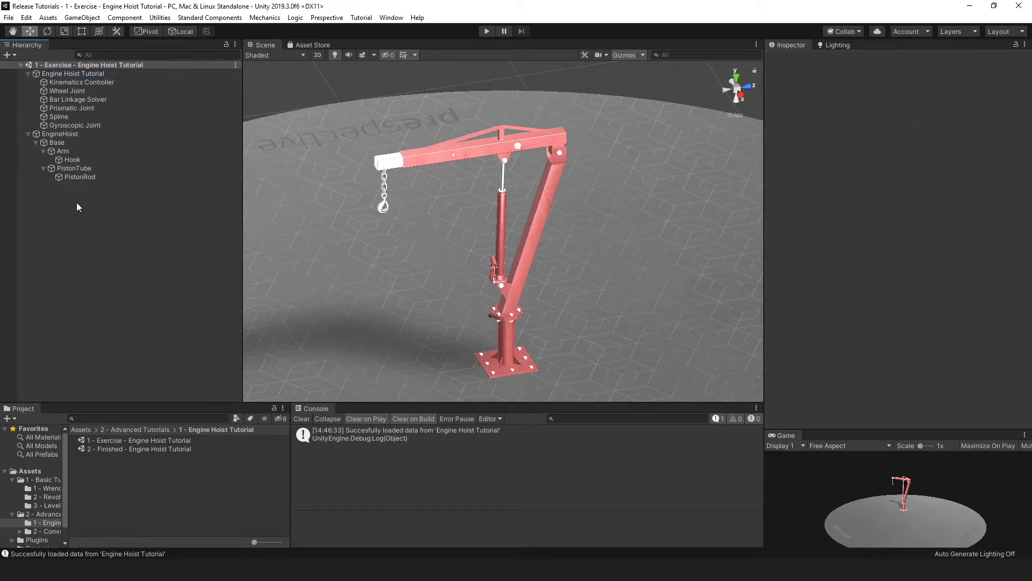
{"action": "right_click", "coordinate": [77, 203]}
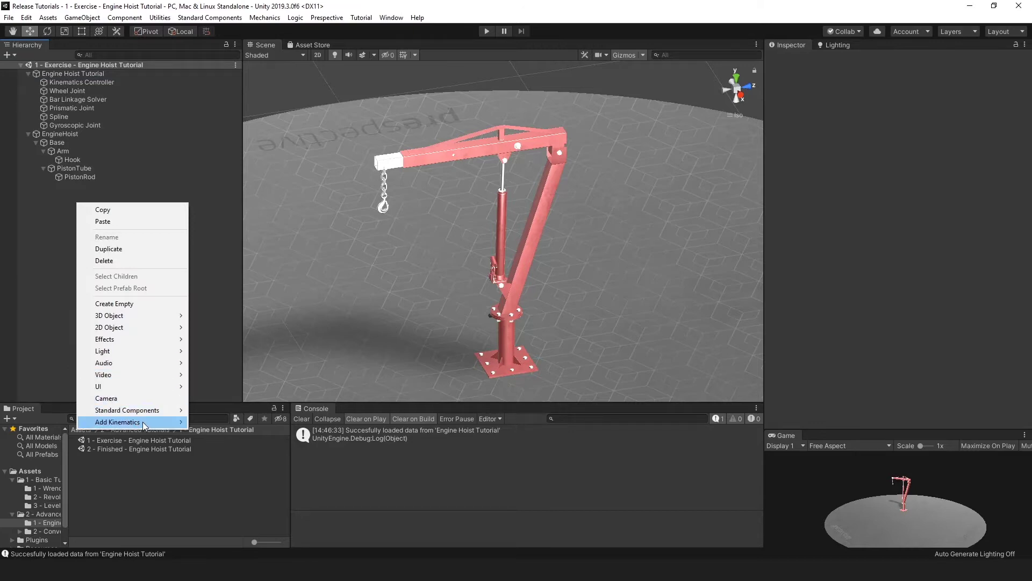
{"action": "mouse_move", "coordinate": [145, 426]}
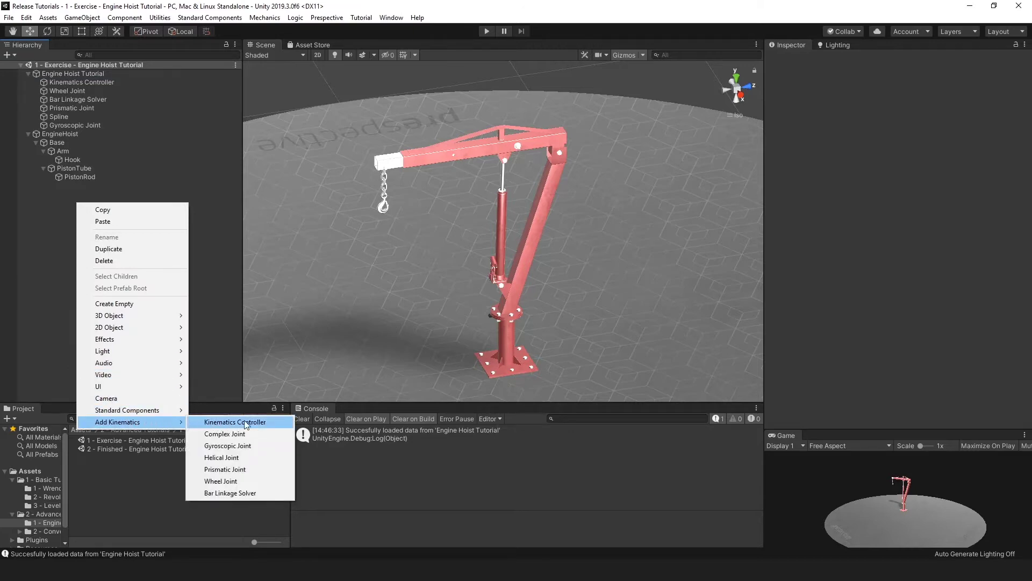
{"action": "left_click", "coordinate": [260, 421]}
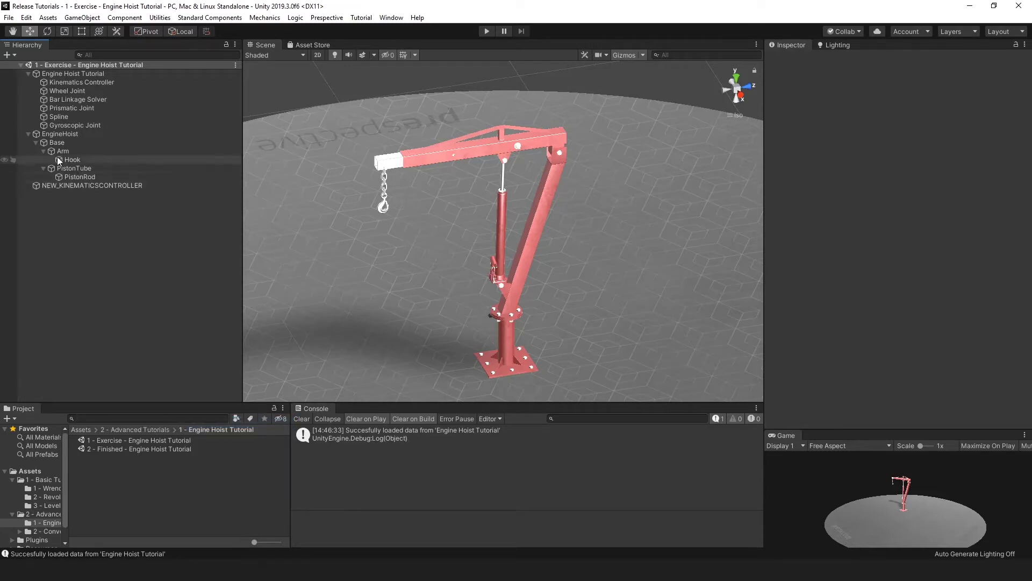
{"action": "left_click_drag", "start_coordinate": [57, 136], "coordinate": [96, 185]}
Check the tutorial instructions, then add a Wheel Joint to the hoist's Arm
{"action": "left_click", "coordinate": [64, 73]}
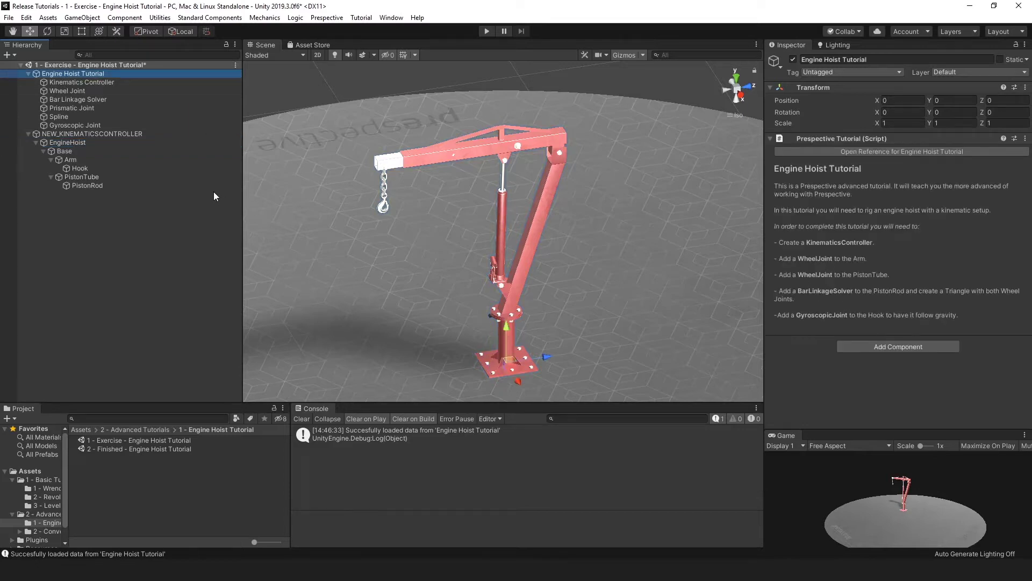
{"action": "left_click", "coordinate": [473, 173]}
{"action": "right_click_drag", "start_coordinate": [488, 202], "coordinate": [571, 229]}
{"action": "scroll", "coordinate": [571, 229], "scroll_direction": "up", "scroll_amount": 7}
{"action": "middle_click_drag", "start_coordinate": [571, 229], "coordinate": [510, 279]}
{"action": "scroll", "coordinate": [510, 279], "scroll_direction": "up", "scroll_amount": 2}
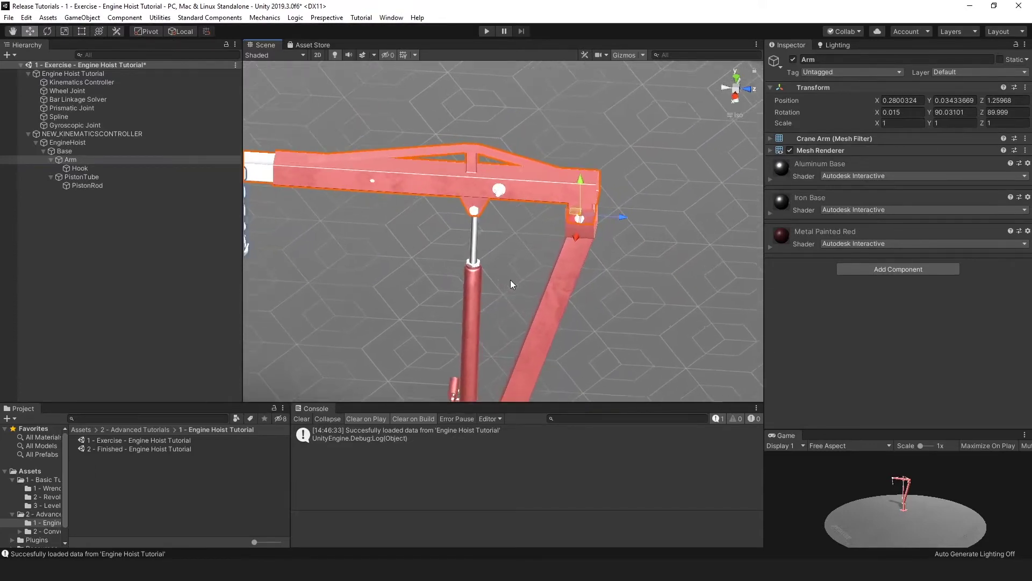
{"action": "right_click_drag", "start_coordinate": [510, 279], "coordinate": [577, 292]}
{"action": "scroll", "coordinate": [576, 292], "scroll_direction": "up", "scroll_amount": 2}
{"action": "middle_click_drag", "start_coordinate": [660, 314], "coordinate": [579, 267]}
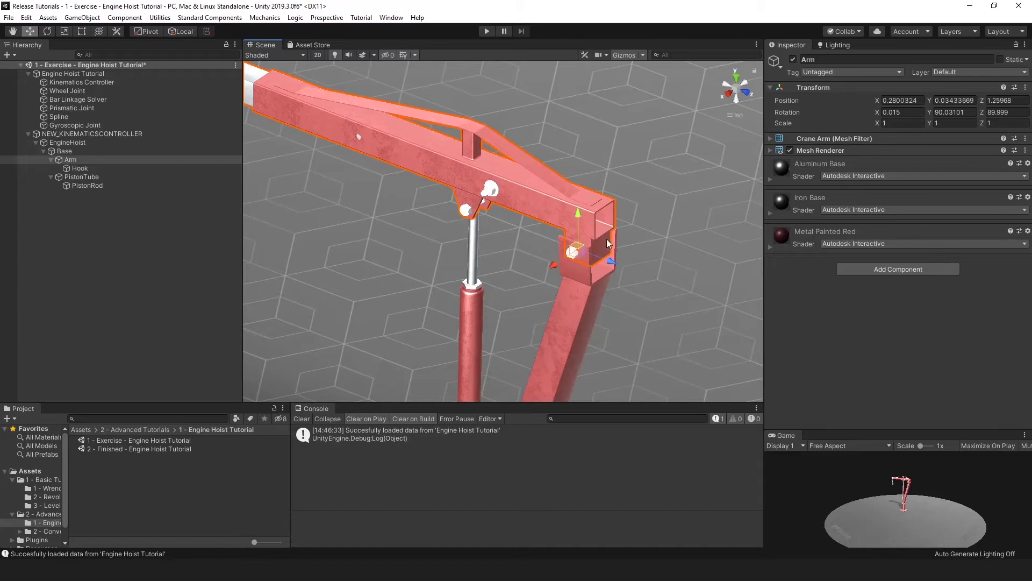
{"action": "scroll", "coordinate": [482, 322], "scroll_direction": "down", "scroll_amount": 5}
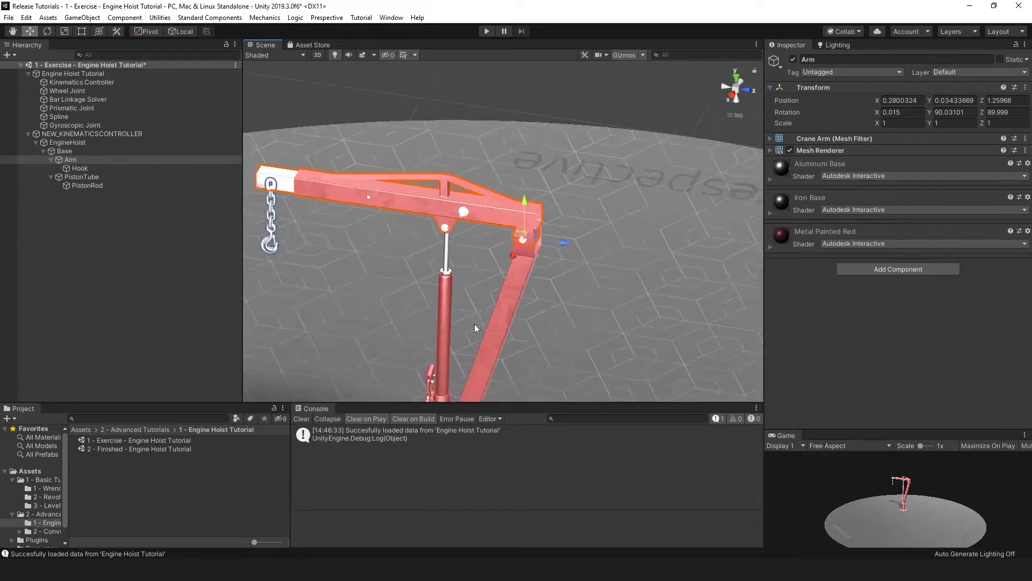
{"action": "right_click", "coordinate": [109, 159]}
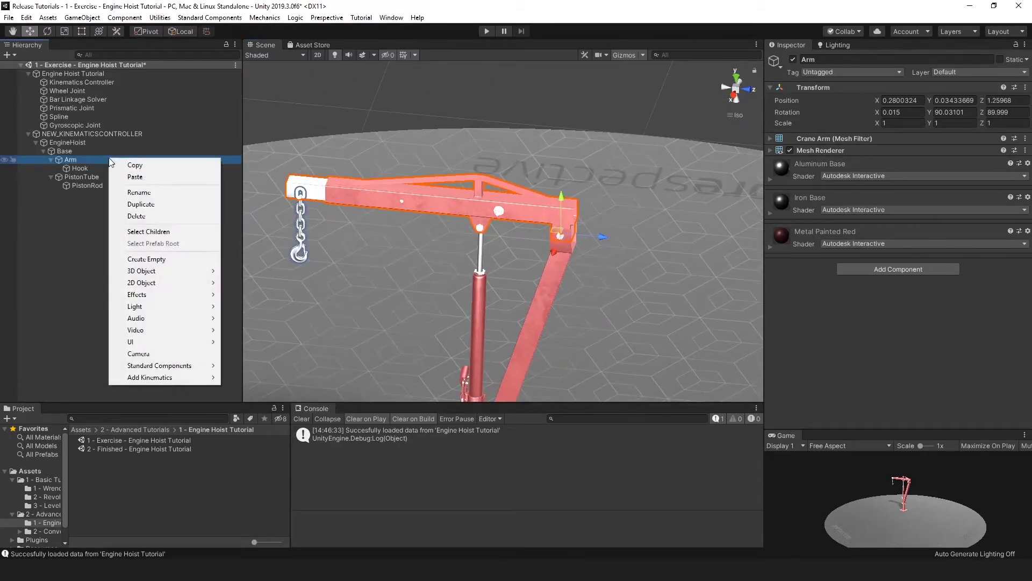
{"action": "mouse_move", "coordinate": [172, 375]}
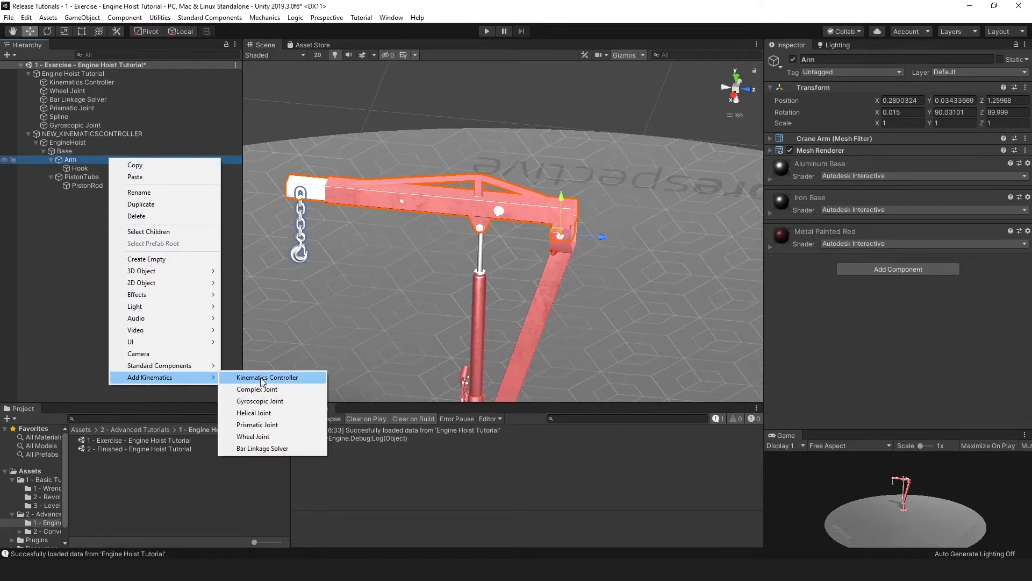
{"action": "left_click", "coordinate": [253, 438]}
Set the wheel radius of the Arm's Wheel Joint to 0.1
{"action": "left_click_drag", "start_coordinate": [325, 380], "coordinate": [664, 269], "text": "alt"}
{"action": "left_click", "coordinate": [905, 341]}
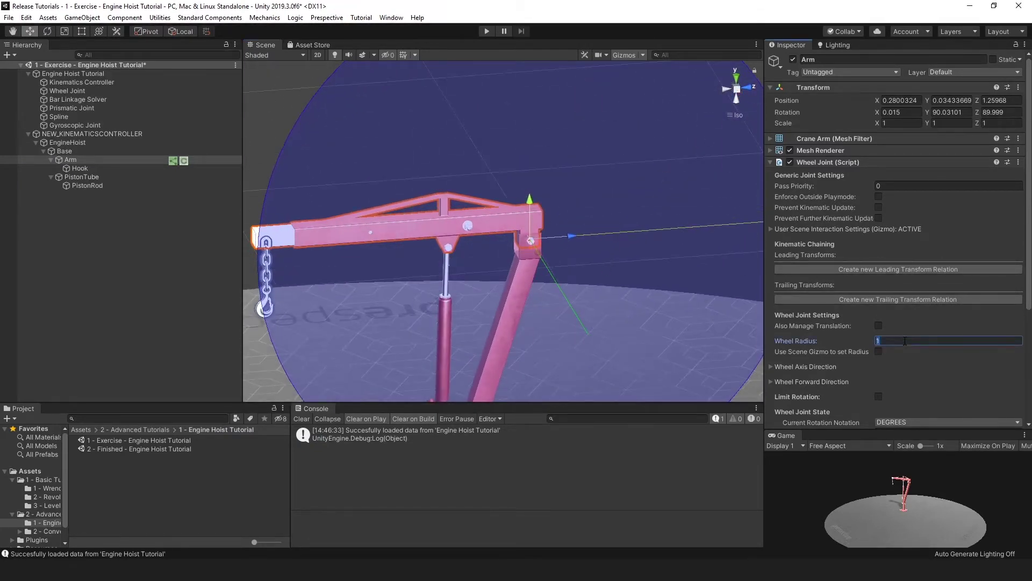
{"action": "type", "text": "0.1"}
{"action": "scroll", "coordinate": [679, 315], "scroll_direction": "up", "scroll_amount": 3}
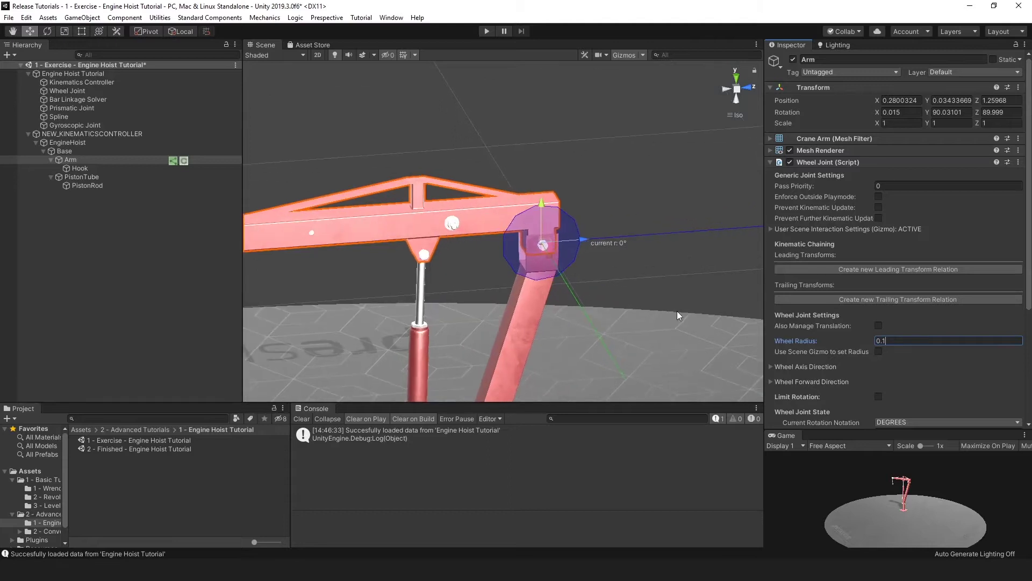
{"action": "scroll", "coordinate": [678, 316], "scroll_direction": "up", "scroll_amount": 2}
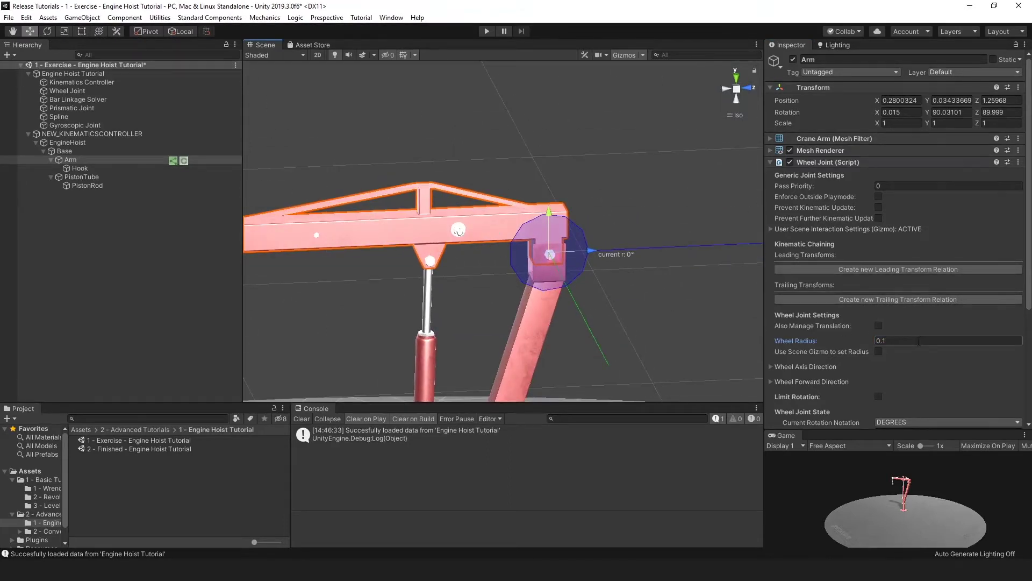
{"action": "scroll", "coordinate": [456, 270], "scroll_direction": "down", "scroll_amount": 3}
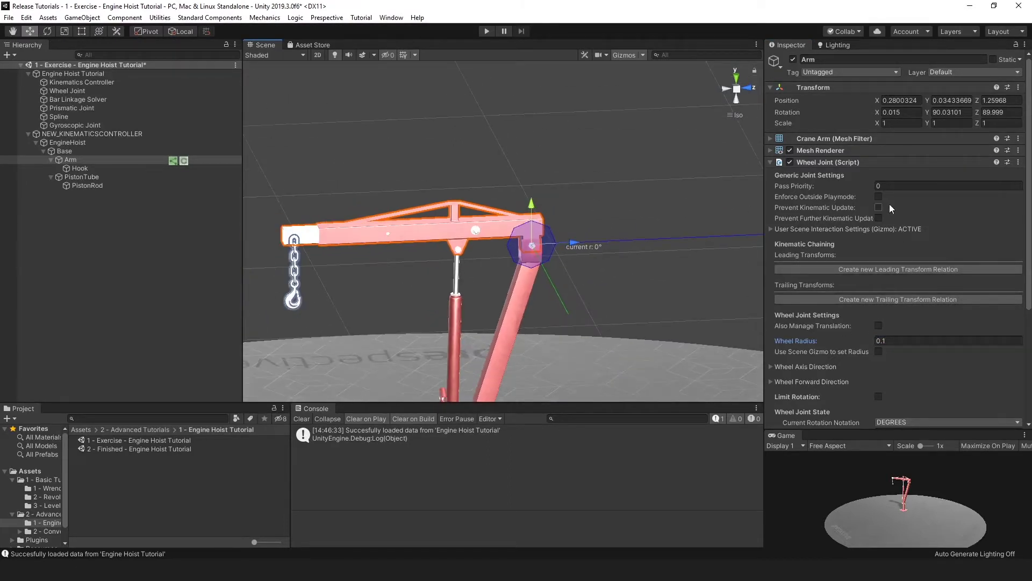
Enable Enforce Outside Playmode on the Arm's Wheel Joint and test the joint by rotating the arm
{"action": "right_click_drag", "start_coordinate": [512, 266], "coordinate": [512, 292]}
{"action": "key", "text": "e"}
{"action": "left_click_drag", "start_coordinate": [477, 213], "coordinate": [522, 267]}
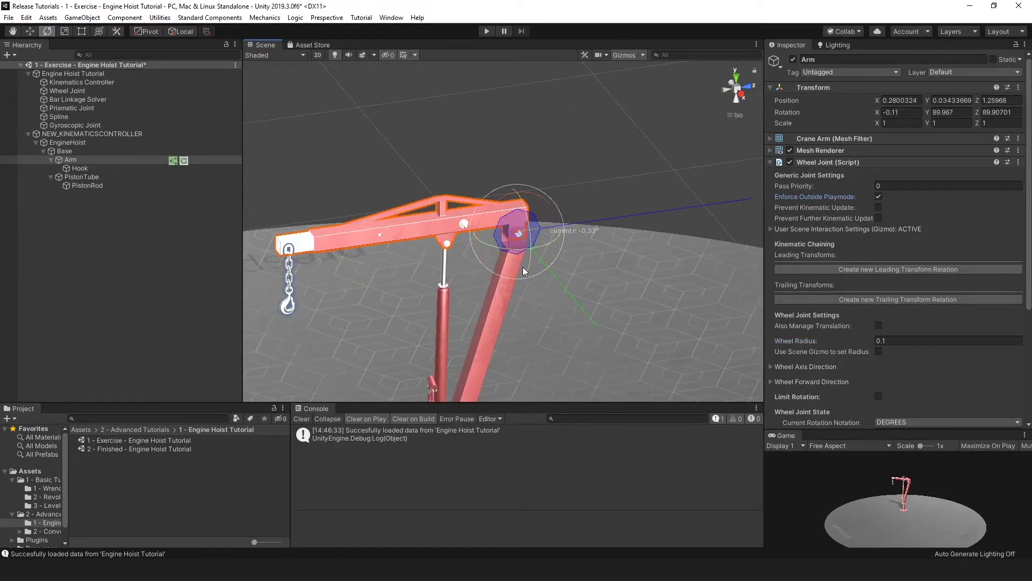
{"action": "left_click", "coordinate": [119, 234]}
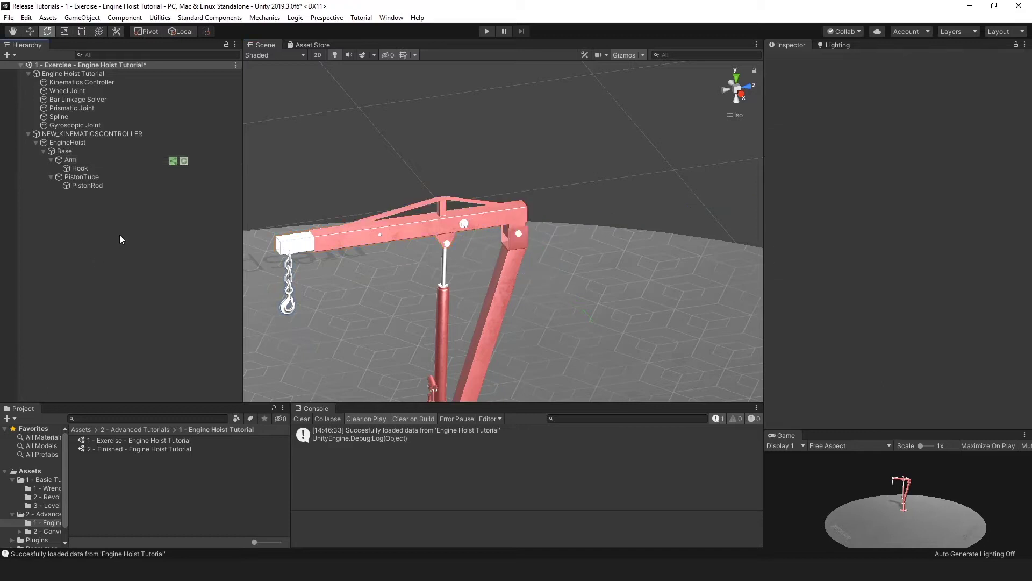
Check the next tutorial instruction and add a Wheel Joint to the PistonTube
{"action": "left_click", "coordinate": [66, 73]}
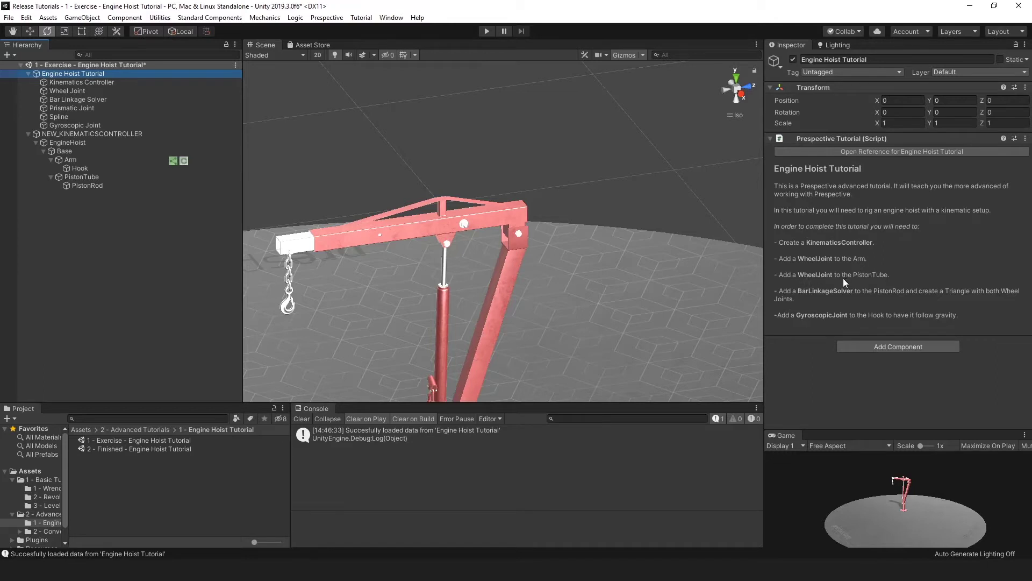
{"action": "middle_click_drag", "start_coordinate": [439, 324], "coordinate": [458, 205]}
{"action": "left_click", "coordinate": [464, 220]}
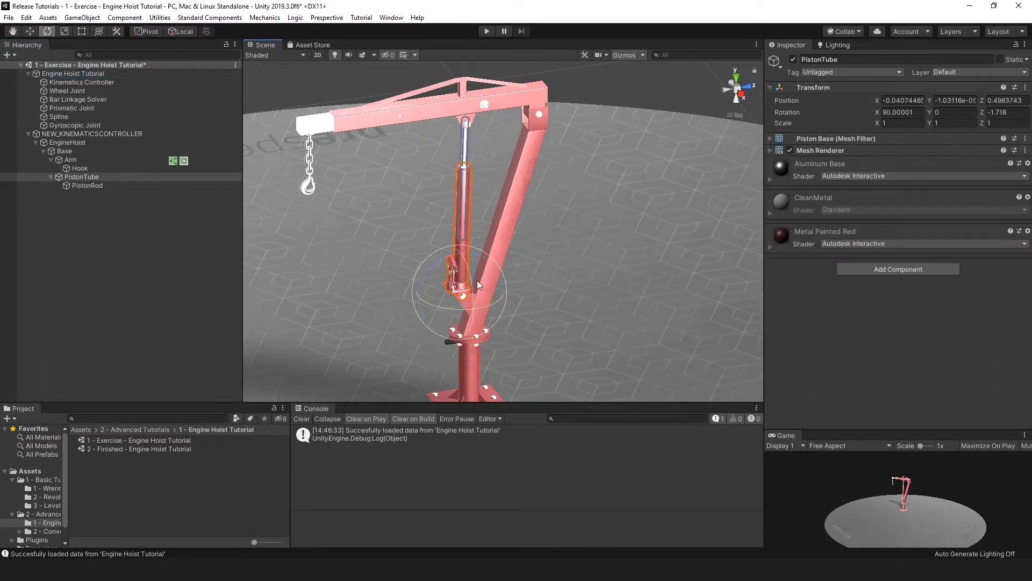
{"action": "key", "text": "f"}
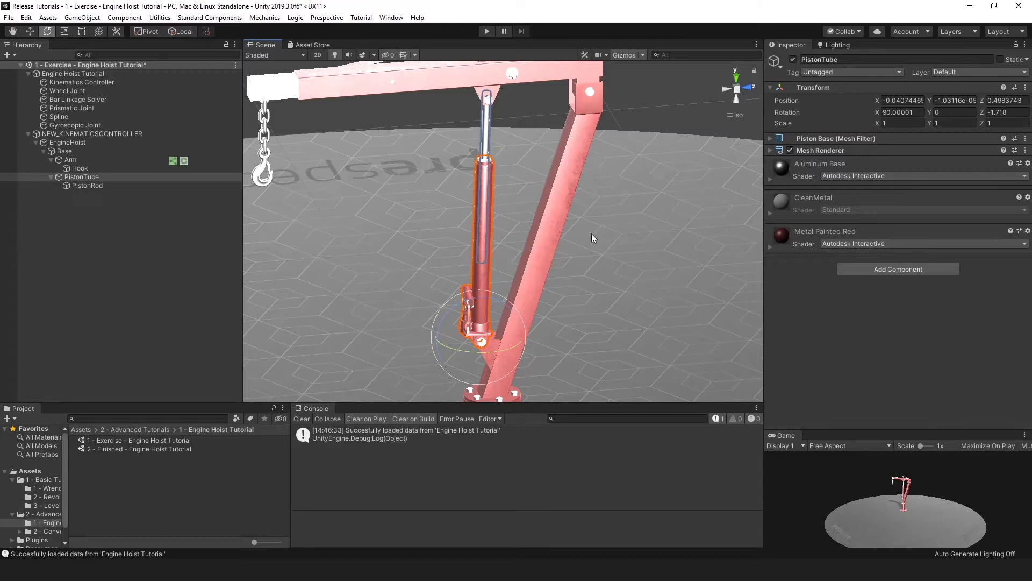
{"action": "right_click", "coordinate": [114, 177]}
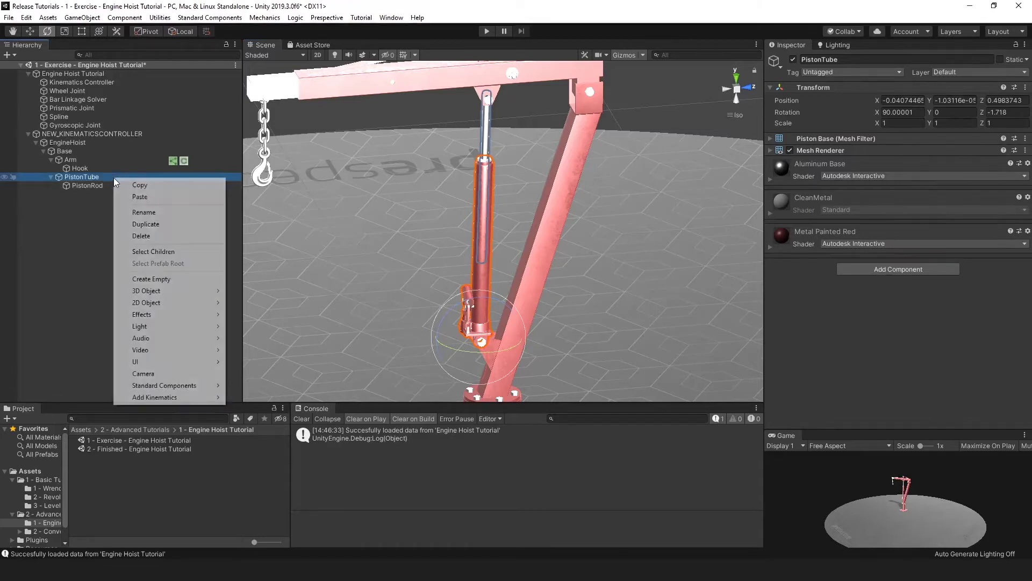
{"action": "mouse_move", "coordinate": [204, 398]}
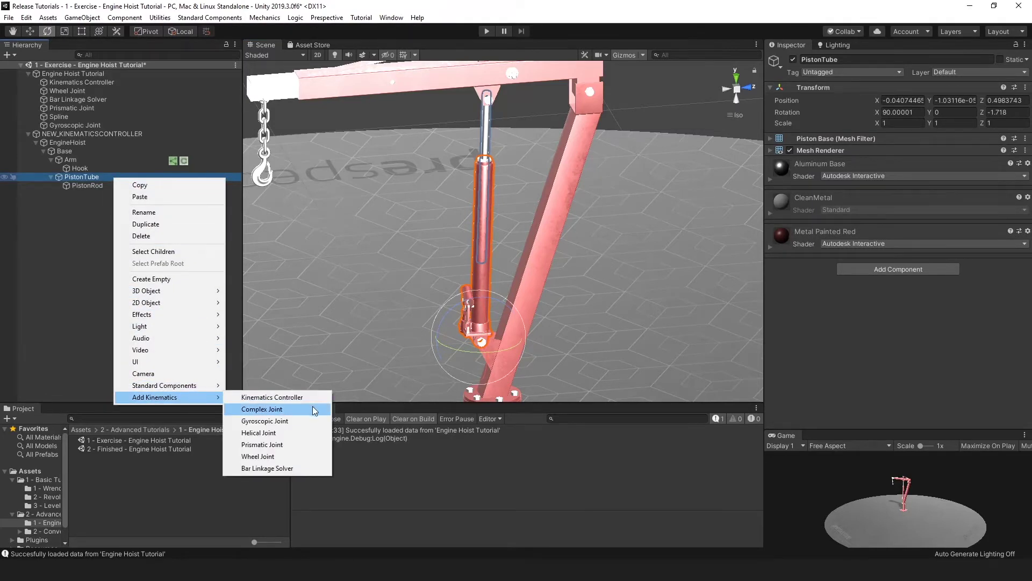
{"action": "left_click", "coordinate": [258, 456]}
Set the wheel radius of the PistonTube's Wheel Joint to 0.1
{"action": "mouse_move", "coordinate": [441, 323]}
{"action": "left_mouse_down", "text": "alt"}
{"action": "mouse_move", "coordinate": [472, 335]}
{"action": "mouse_move", "coordinate": [634, 302]}
{"action": "mouse_move", "coordinate": [450, 317]}
{"action": "left_mouse_up", "text": "alt"}
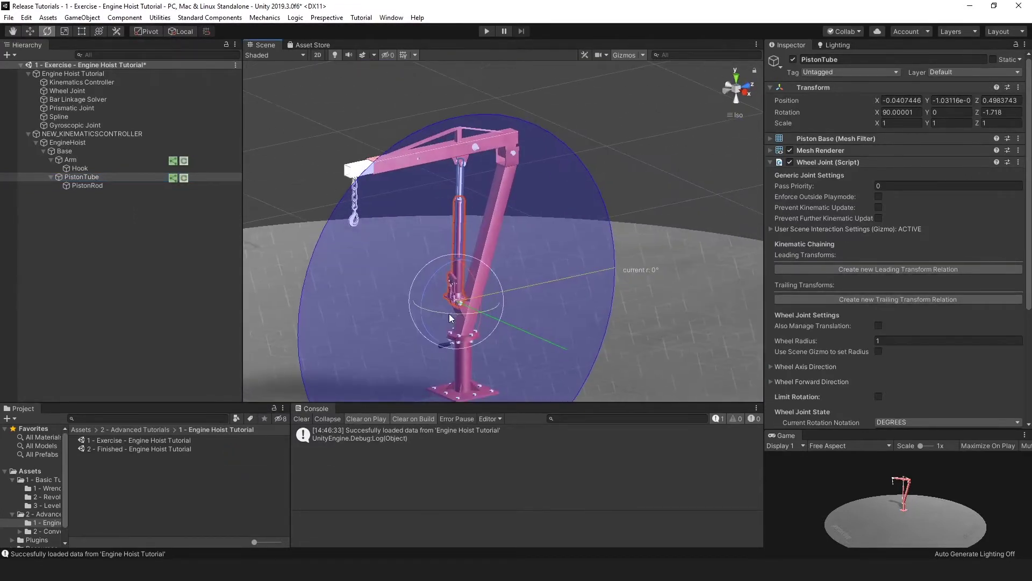
{"action": "scroll", "coordinate": [451, 317], "scroll_direction": "up", "scroll_amount": 6}
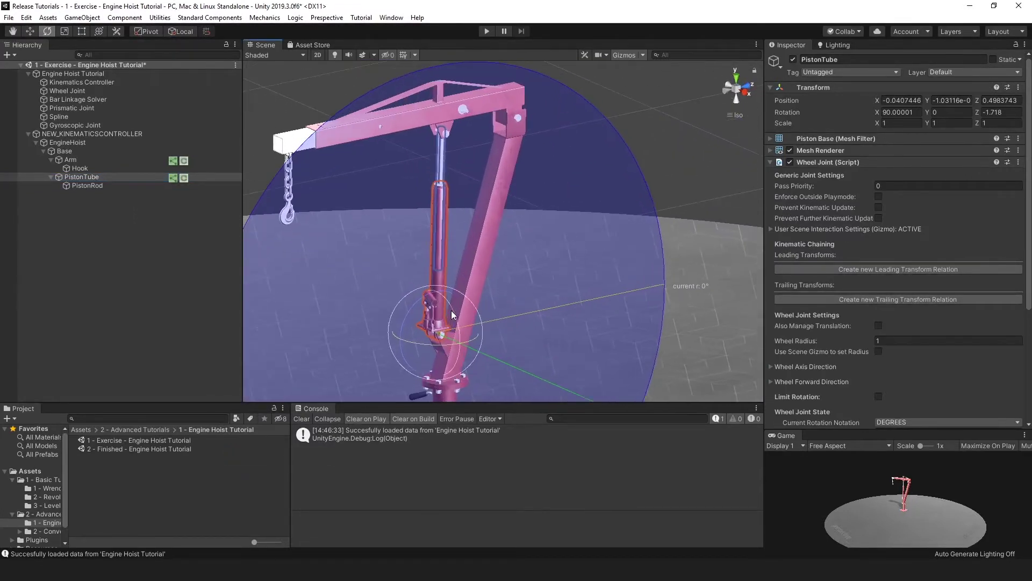
{"action": "left_click", "coordinate": [890, 336]}
{"action": "type", "text": "0.1"}
{"action": "scroll", "coordinate": [527, 308], "scroll_direction": "up", "scroll_amount": 3}
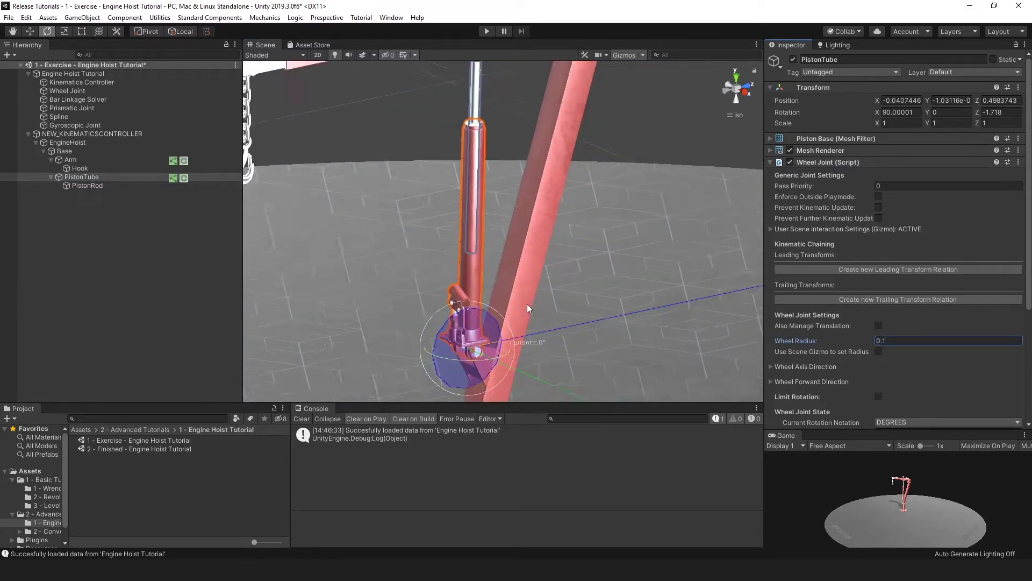
{"action": "scroll", "coordinate": [527, 308], "scroll_direction": "up", "scroll_amount": 2}
Enable Enforce Outside Playmode on the PistonTube's Wheel Joint and test-rotate the tube, undoing the rotation
{"action": "left_click", "coordinate": [878, 197]}
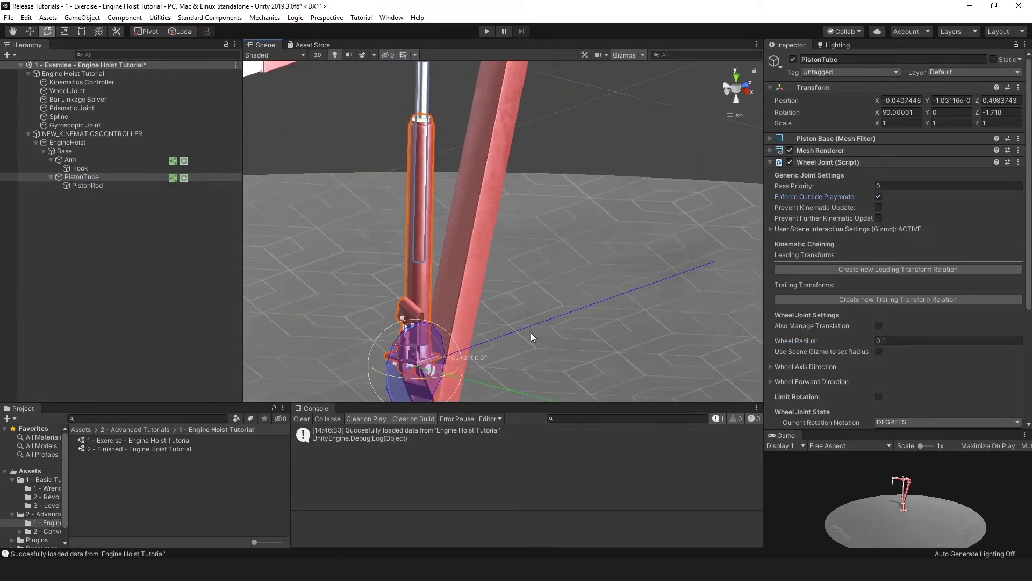
{"action": "left_click_drag", "start_coordinate": [386, 370], "coordinate": [379, 392]}
{"action": "key", "text": "ctrl+z"}
{"action": "scroll", "coordinate": [544, 258], "scroll_direction": "down", "scroll_amount": 8}
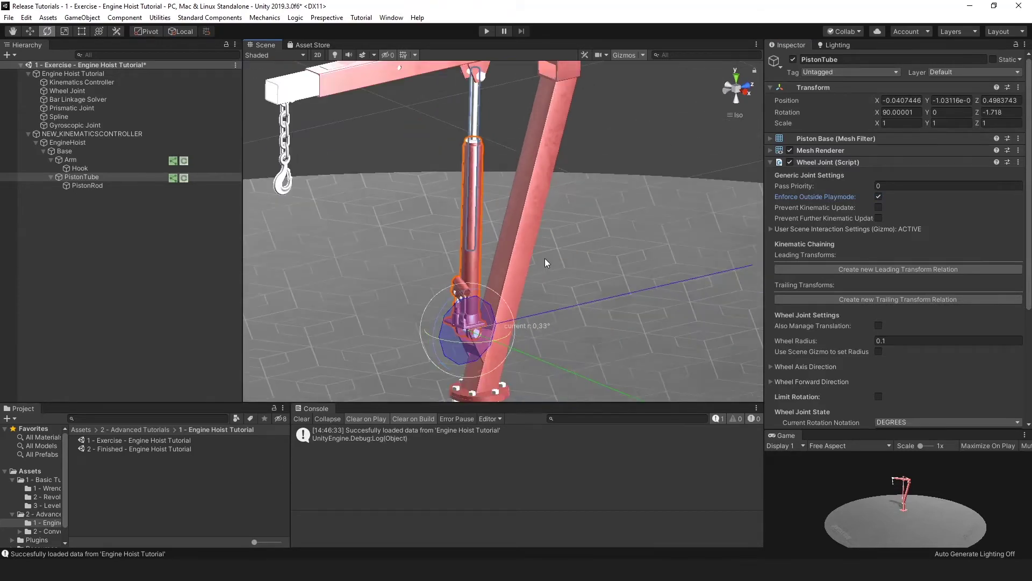
Show the Engine Hoist Tutorial instructions and read the task about the Bar Linkage Solver for the PistonRod
{"action": "left_click", "coordinate": [101, 242]}
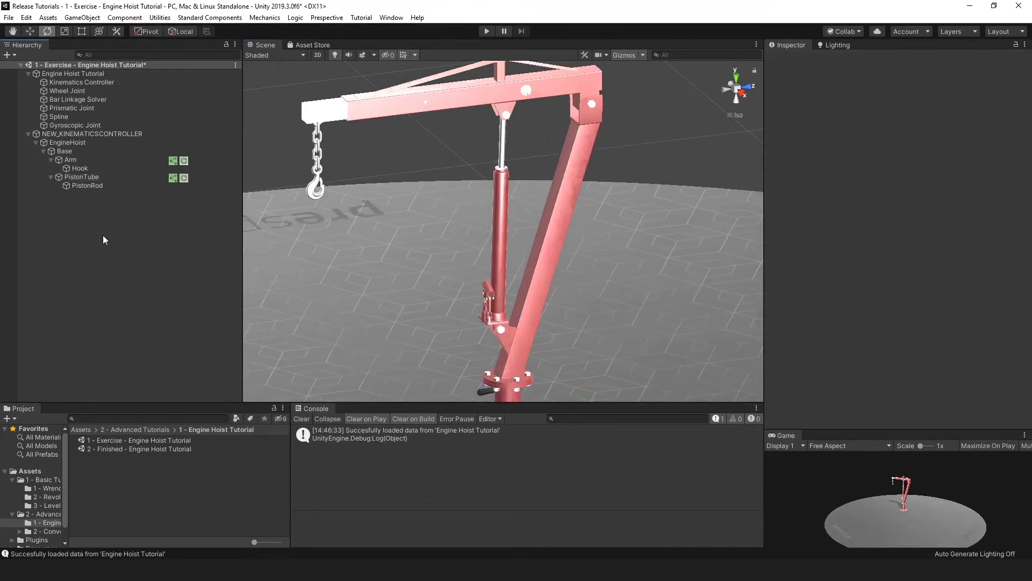
{"action": "left_click", "coordinate": [71, 75]}
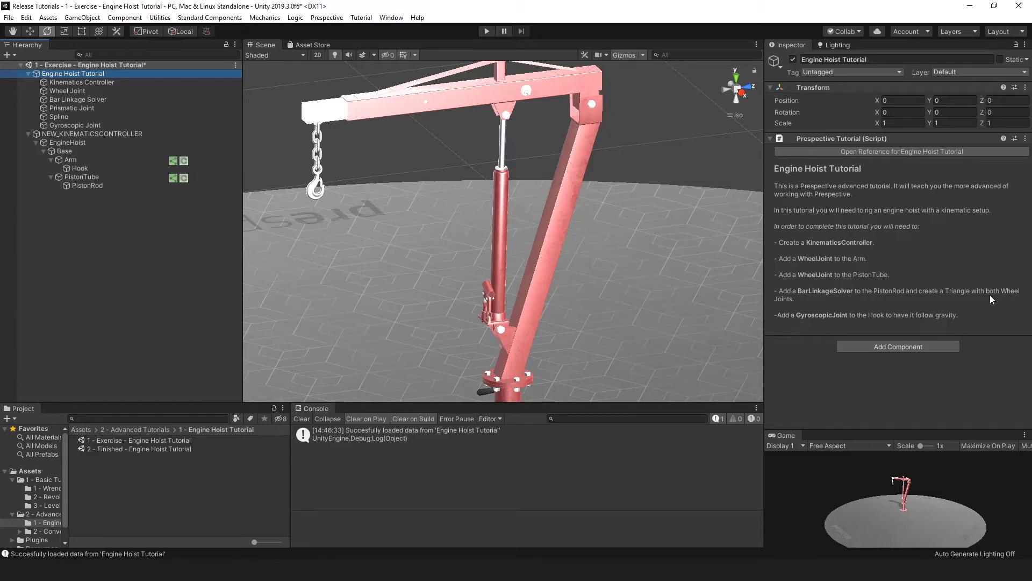
Examine the PistonRod and how it sits between the PistonTube and the Arm of the hoist
{"action": "middle_click_drag", "start_coordinate": [685, 240], "coordinate": [641, 270]}
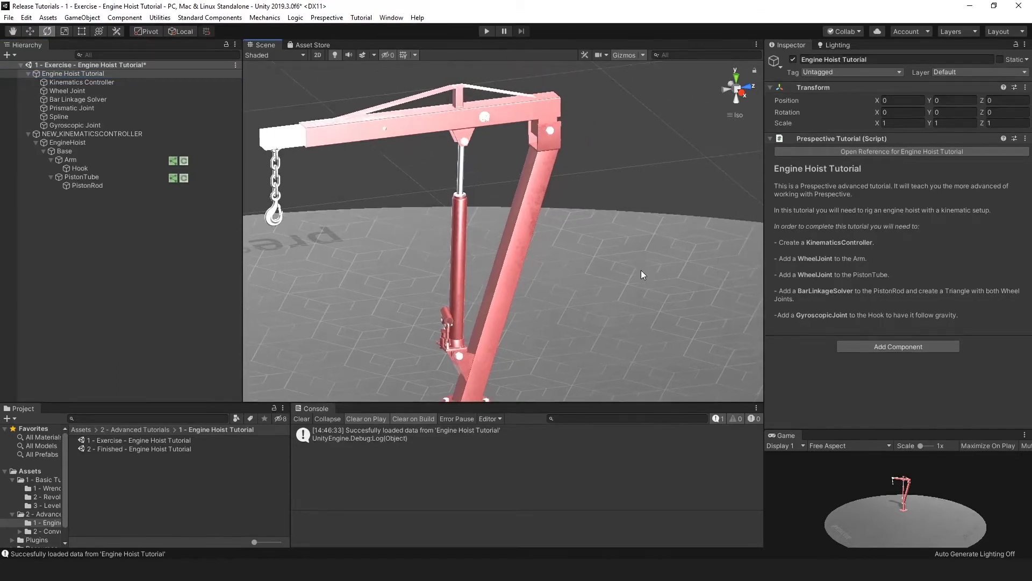
{"action": "scroll", "coordinate": [632, 277], "scroll_direction": "up", "scroll_amount": 3}
{"action": "right_click_drag", "start_coordinate": [631, 276], "coordinate": [601, 273]}
{"action": "left_click_drag", "start_coordinate": [601, 274], "coordinate": [649, 268], "text": "alt"}
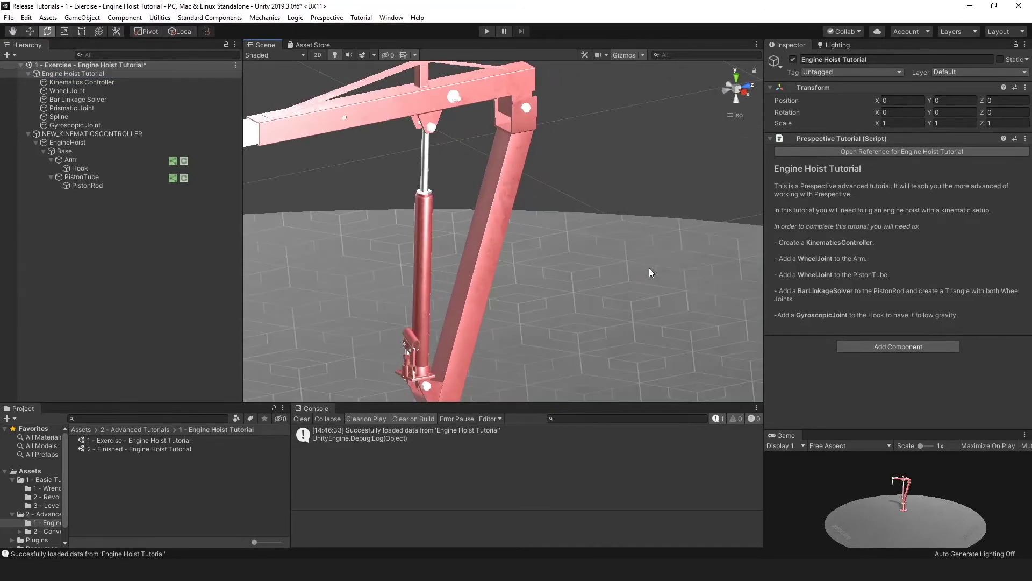
{"action": "right_click_drag", "start_coordinate": [672, 299], "coordinate": [648, 305]}
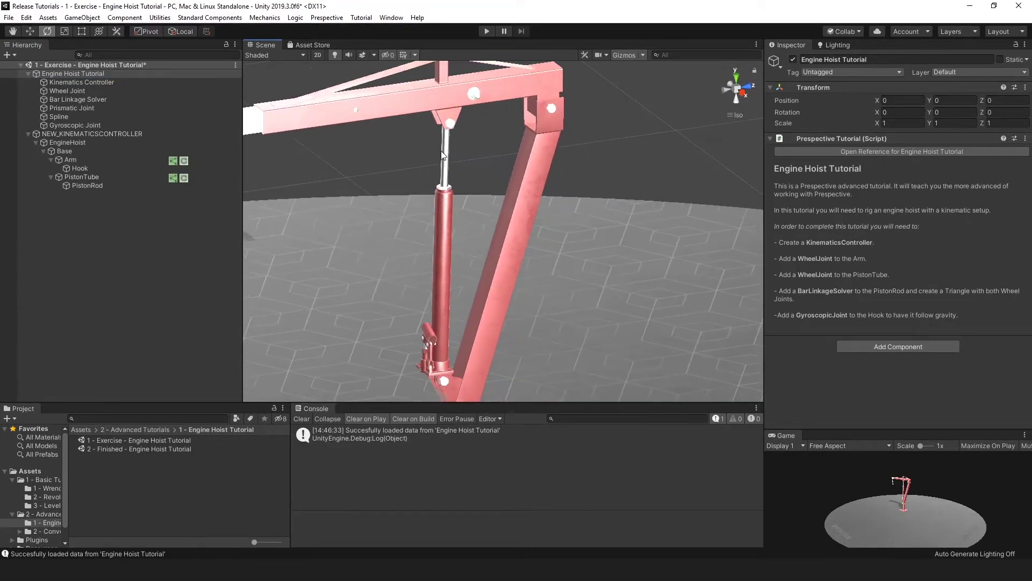
{"action": "left_click", "coordinate": [444, 150]}
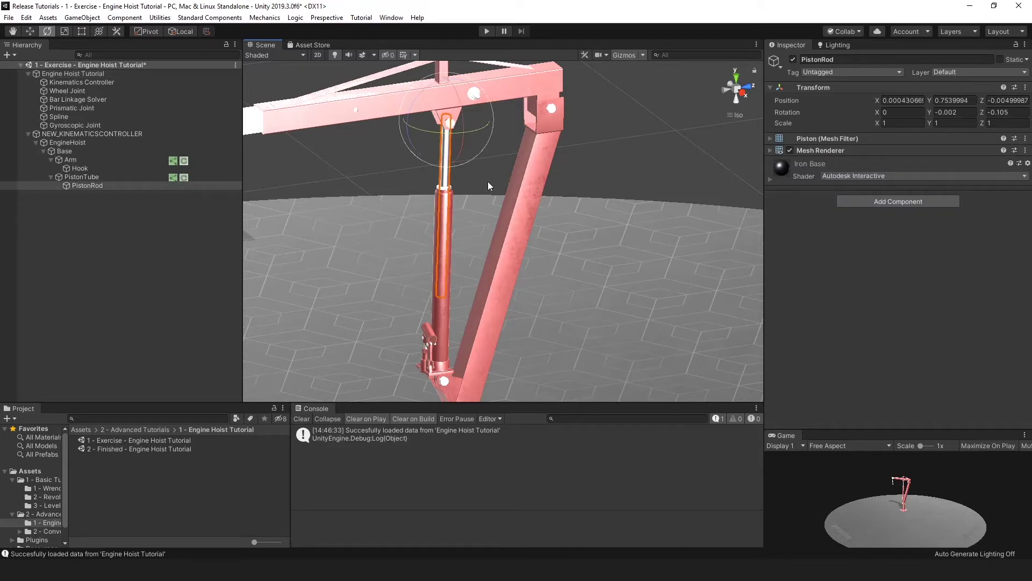
{"action": "left_click_drag", "start_coordinate": [488, 182], "coordinate": [459, 174], "text": "alt"}
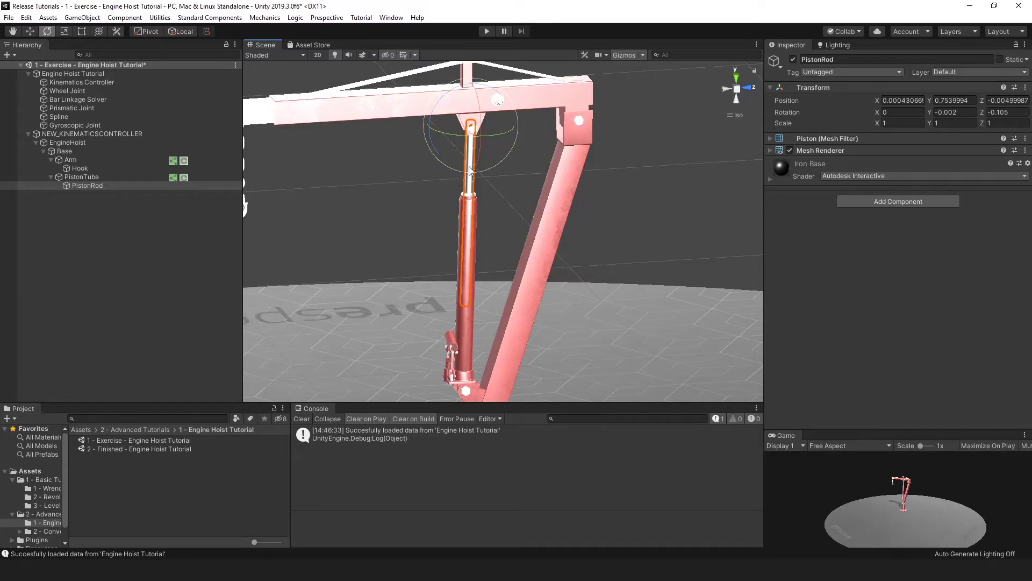
{"action": "left_click_drag", "start_coordinate": [440, 236], "coordinate": [440, 148], "text": "alt"}
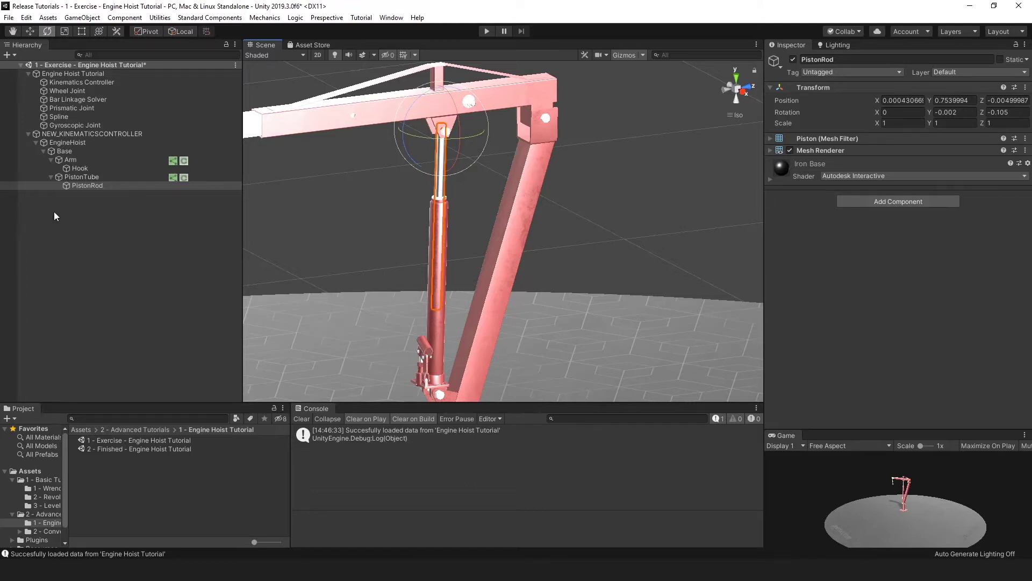
Read the Bar Linkage Solver instructions and add a Bar Linkage Solver to the PistonRod
{"action": "left_click", "coordinate": [131, 186]}
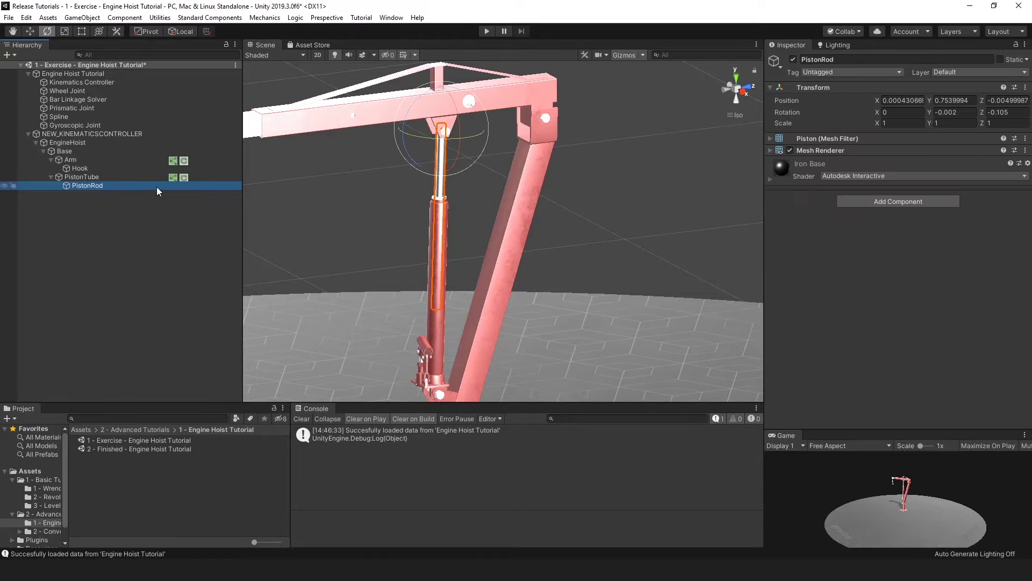
{"action": "left_click", "coordinate": [84, 99]}
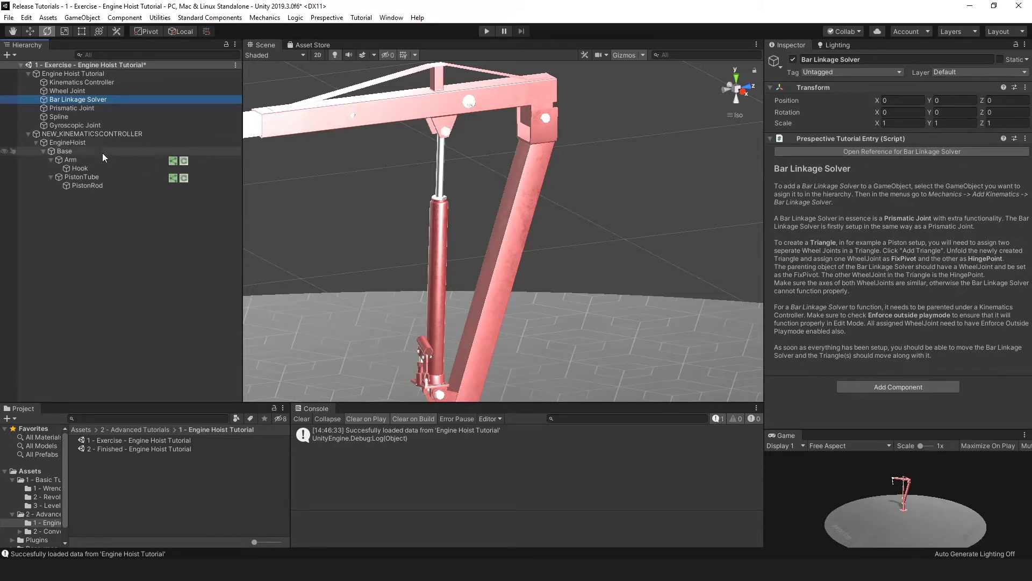
{"action": "left_click", "coordinate": [117, 185]}
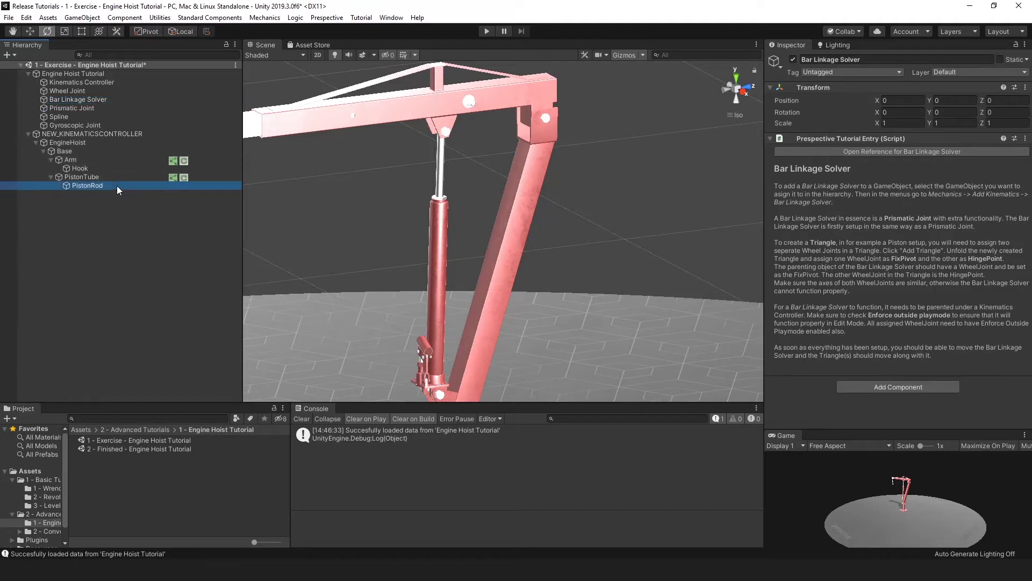
{"action": "left_click", "coordinate": [265, 17]}
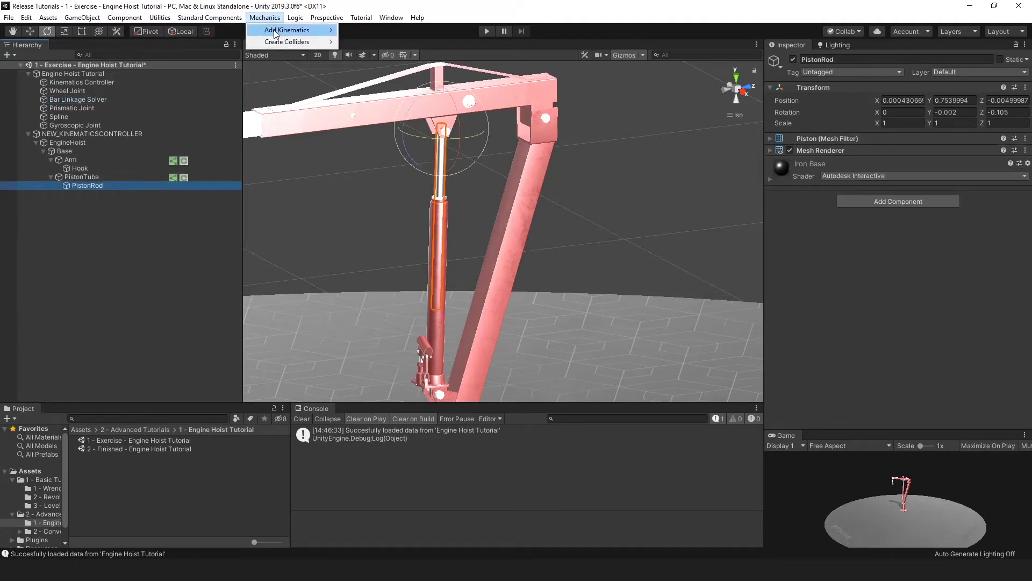
{"action": "mouse_move", "coordinate": [289, 35]}
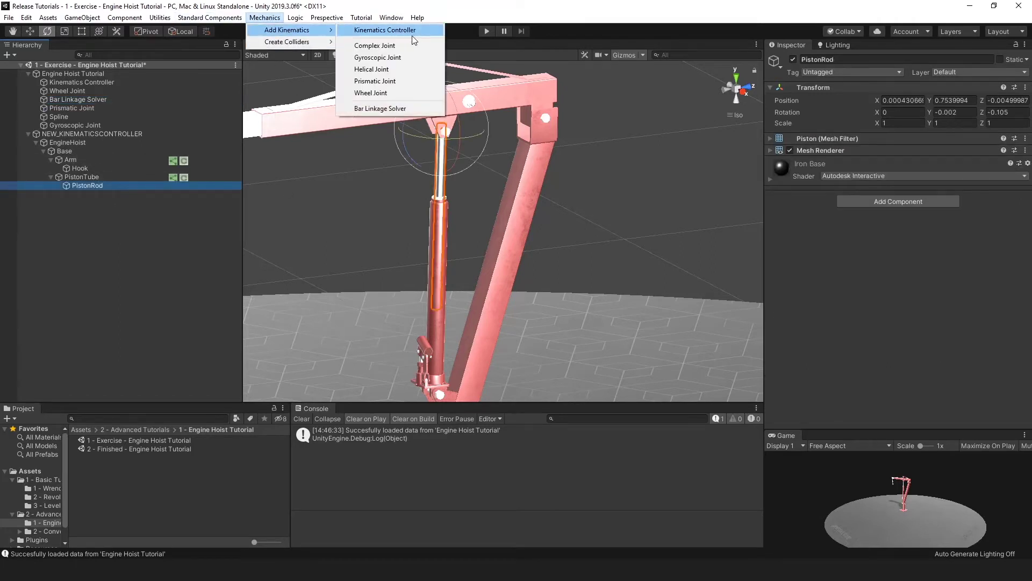
{"action": "left_click", "coordinate": [408, 110]}
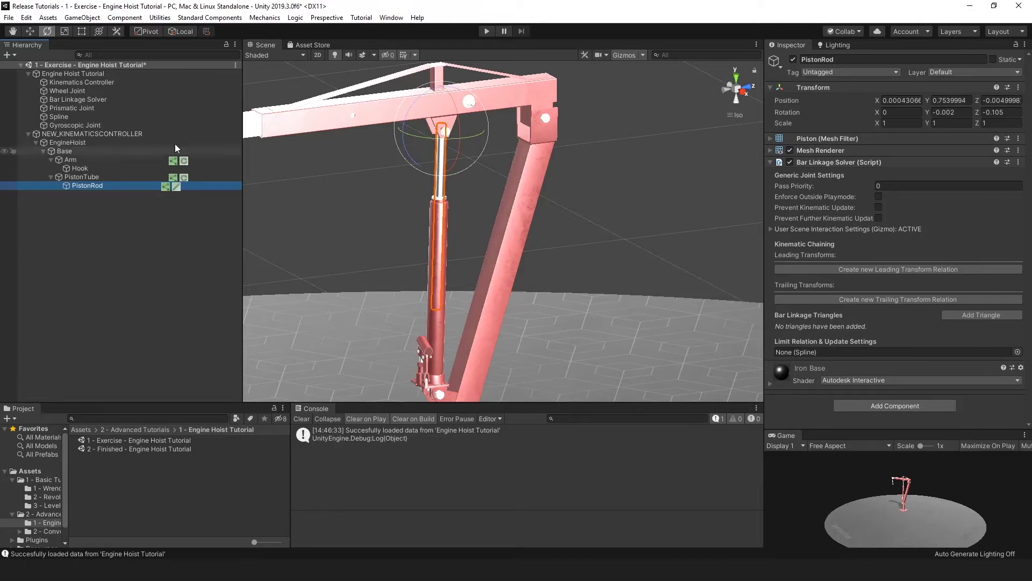
Recheck the Engine Hoist Tutorial task and add a triangle to the PistonRod's Bar Linkage Solver
{"action": "left_click", "coordinate": [95, 73]}
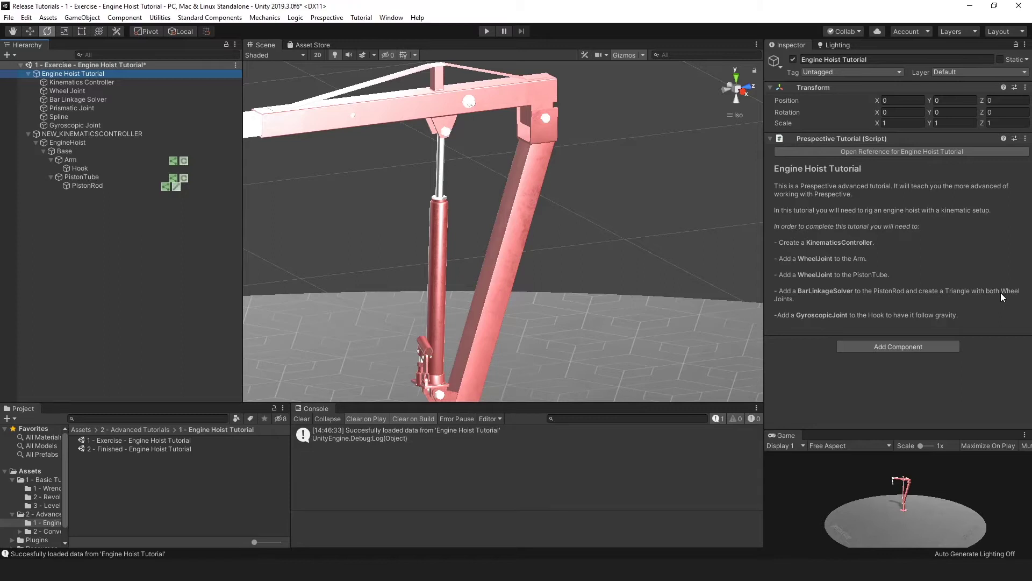
{"action": "left_click", "coordinate": [109, 186]}
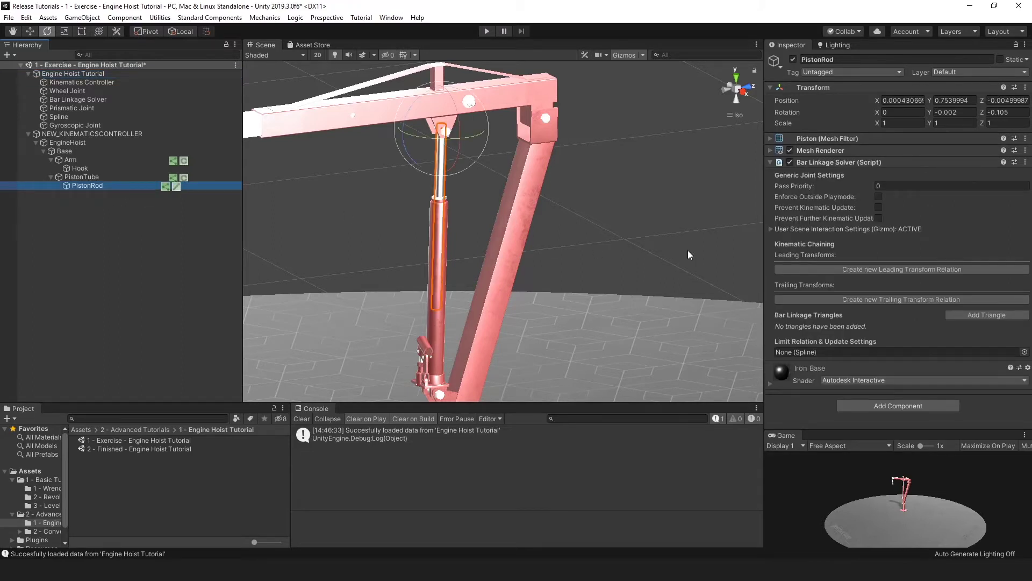
{"action": "left_click", "coordinate": [1004, 316]}
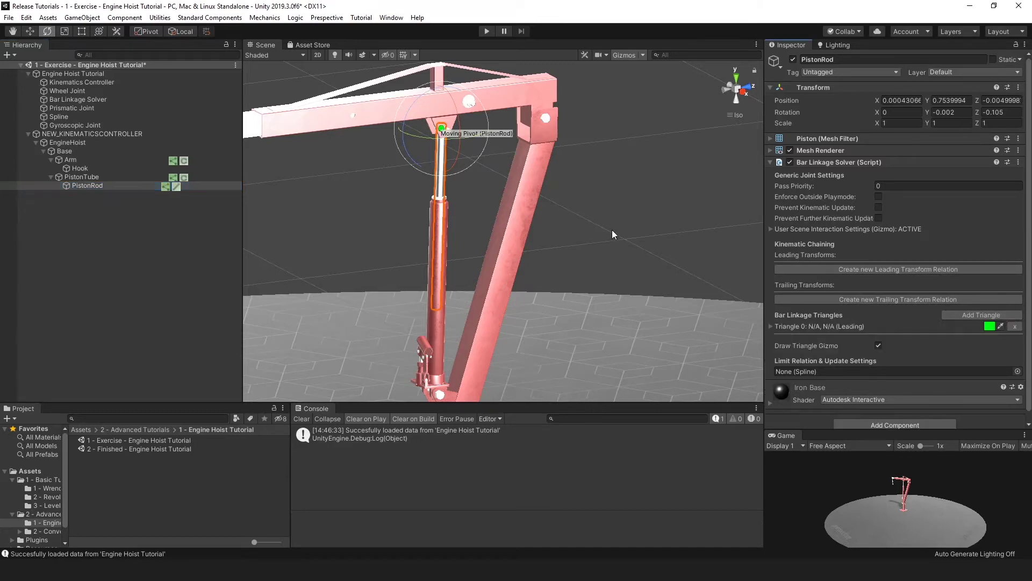
Inspect the hoist's pivot points, then expand the new linkage triangle and locate the object assigned as its Moving Pivot
{"action": "left_click_drag", "start_coordinate": [612, 230], "coordinate": [589, 236], "text": "alt"}
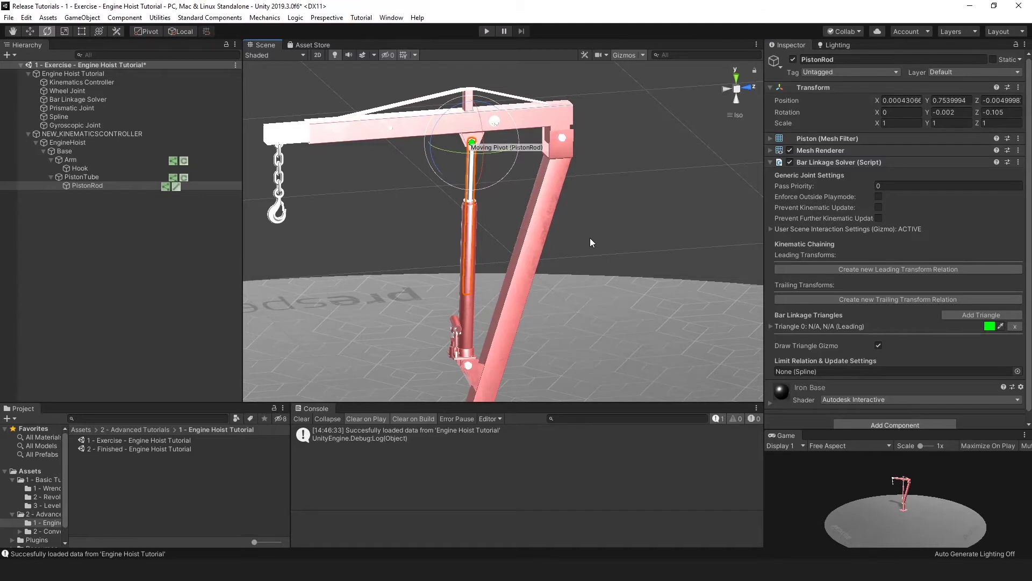
{"action": "left_click_drag", "start_coordinate": [599, 249], "coordinate": [610, 257], "text": "alt"}
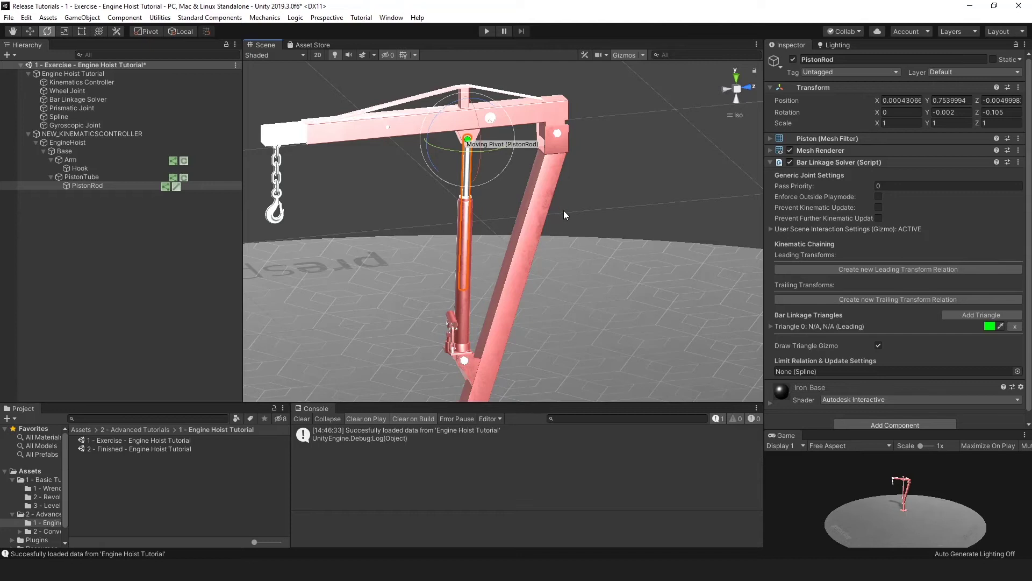
{"action": "left_click_drag", "start_coordinate": [563, 211], "coordinate": [487, 180], "text": "alt"}
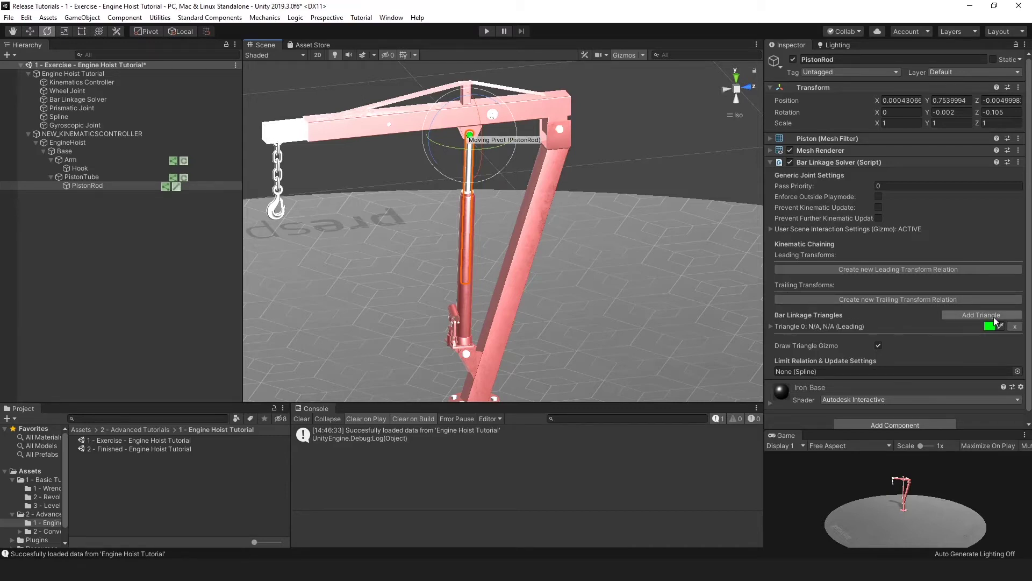
{"action": "left_click", "coordinate": [792, 328]}
{"action": "scroll", "coordinate": [861, 295], "scroll_direction": "down", "scroll_amount": 2}
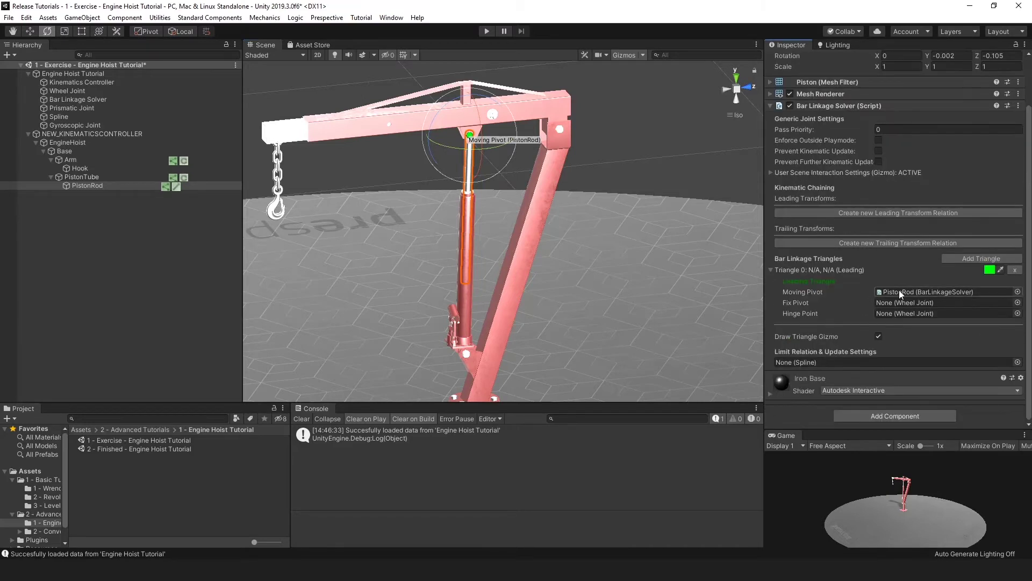
{"action": "left_click", "coordinate": [934, 292]}
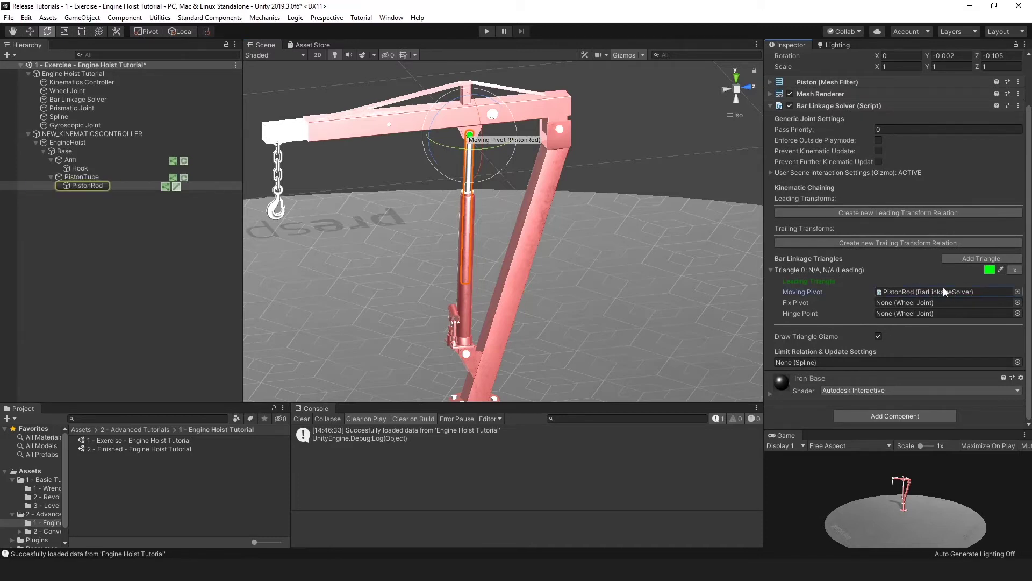
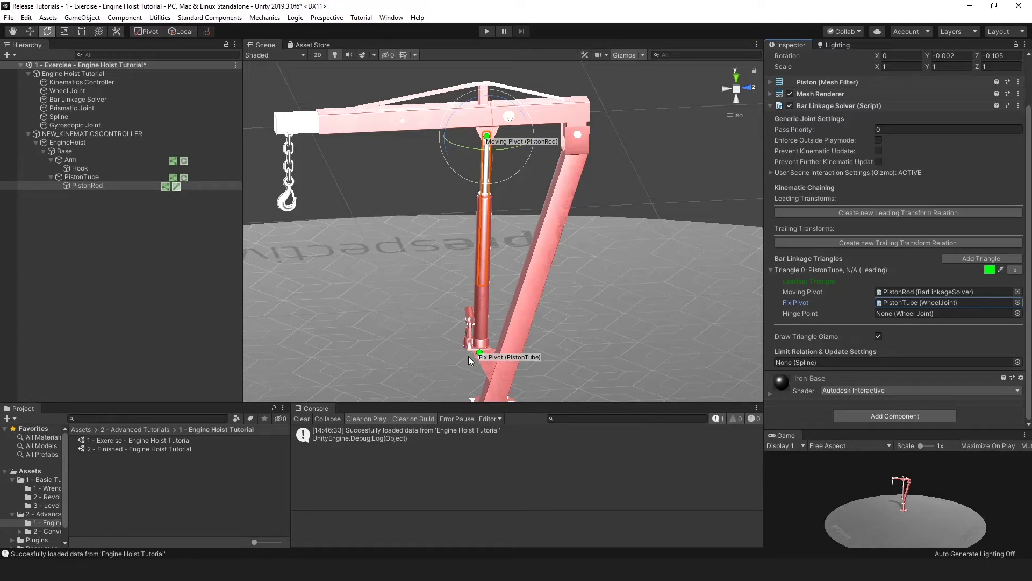
Assign the Arm's Wheel Joint as the Hinge Point of the PistonRod's linkage triangle
{"action": "left_click", "coordinate": [889, 312]}
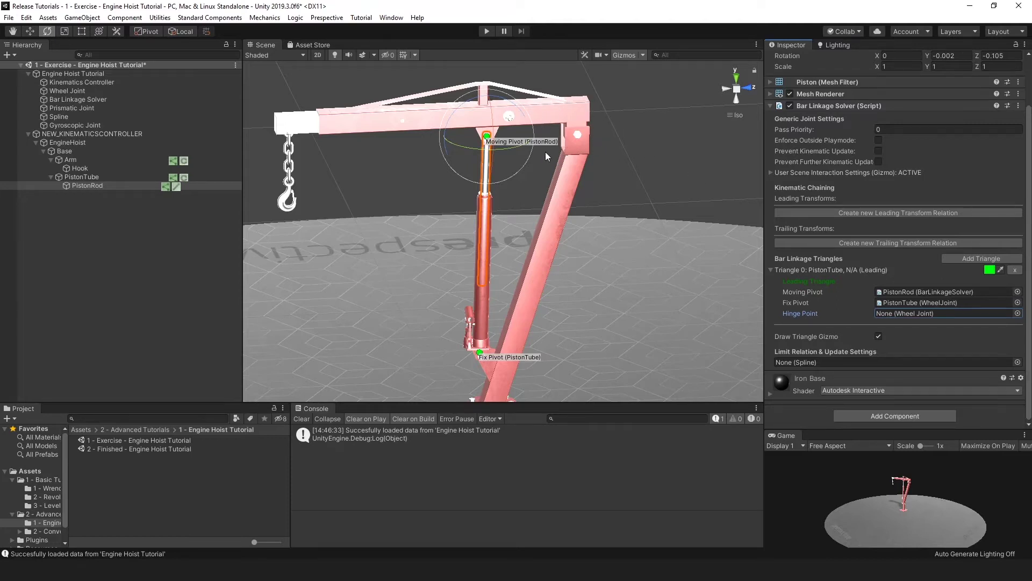
{"action": "left_click_drag", "start_coordinate": [107, 159], "coordinate": [911, 310]}
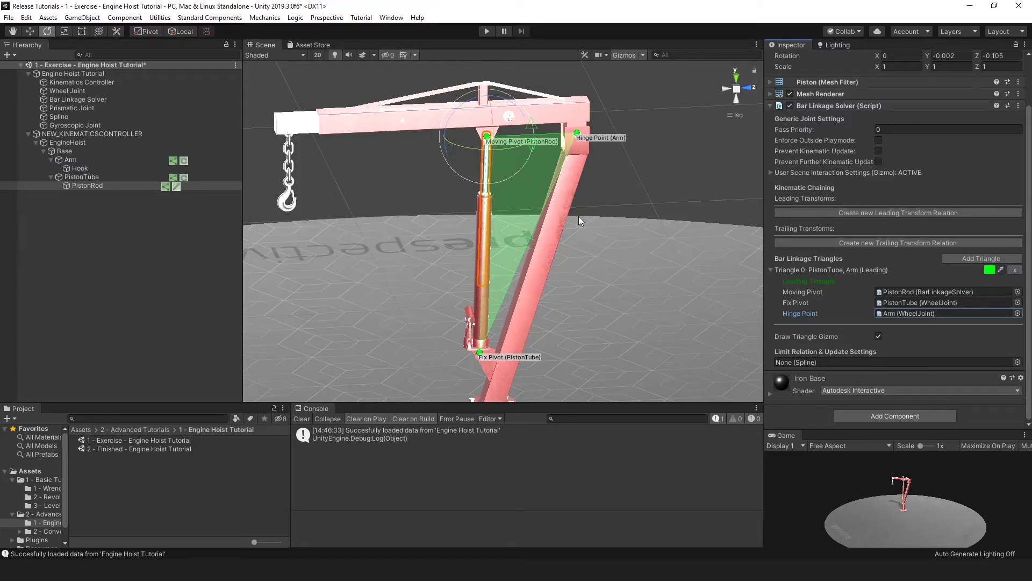
{"action": "scroll", "coordinate": [585, 255], "scroll_direction": "up", "scroll_amount": 4}
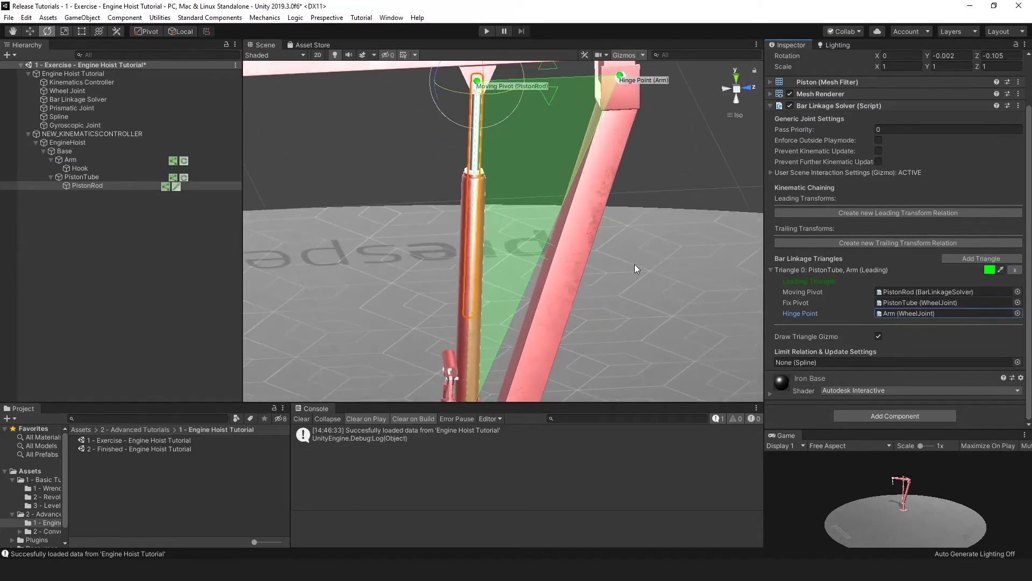
{"action": "mouse_move", "coordinate": [634, 266]}
{"action": "right_mouse_down"}
{"action": "mouse_move", "coordinate": [586, 295]}
{"action": "mouse_move", "coordinate": [640, 262]}
{"action": "right_mouse_up"}
{"action": "left_click_drag", "start_coordinate": [640, 262], "coordinate": [613, 269], "text": "alt"}
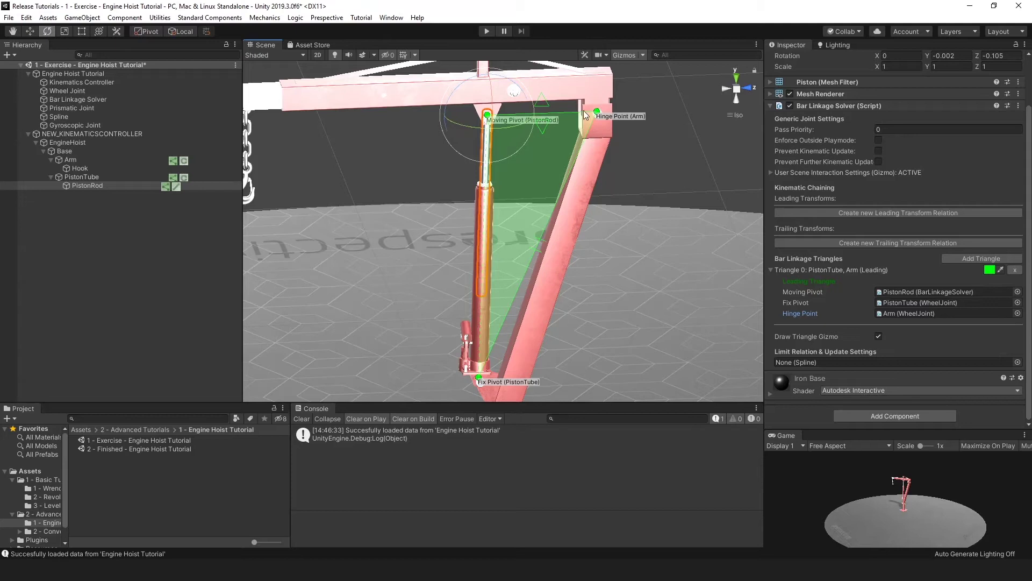
Examine the linkage triangle on the hoist and how it spans the moving, fix and hinge pivots
{"action": "right_click_drag", "start_coordinate": [538, 206], "coordinate": [488, 224]}
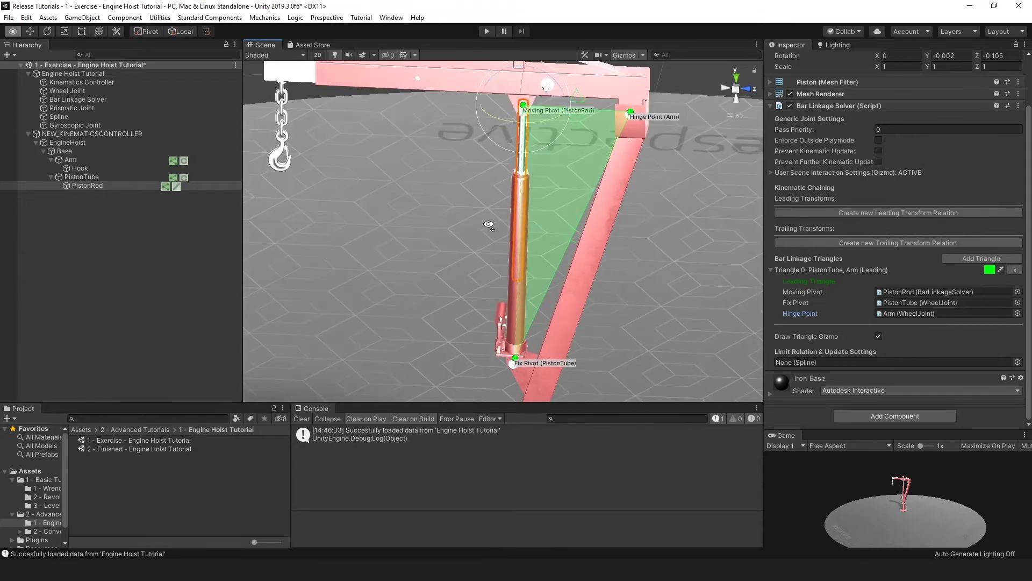
{"action": "scroll", "coordinate": [495, 226], "scroll_direction": "up", "scroll_amount": 3}
{"action": "middle_click_drag", "start_coordinate": [520, 303], "coordinate": [502, 230]}
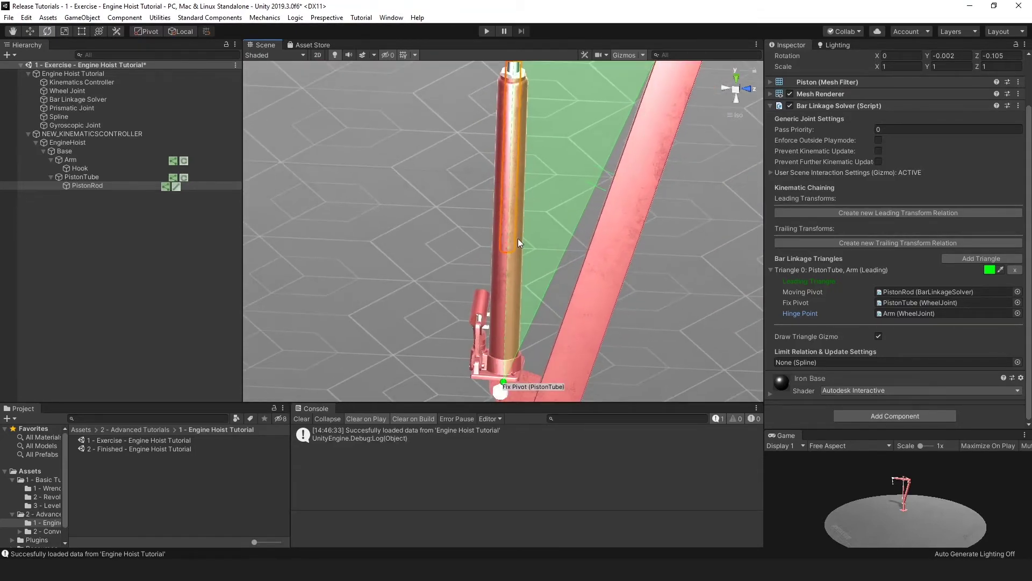
{"action": "scroll", "coordinate": [492, 221], "scroll_direction": "down", "scroll_amount": 4}
{"action": "right_click_drag", "start_coordinate": [523, 246], "coordinate": [511, 217]}
{"action": "middle_click_drag", "start_coordinate": [511, 217], "coordinate": [499, 267]}
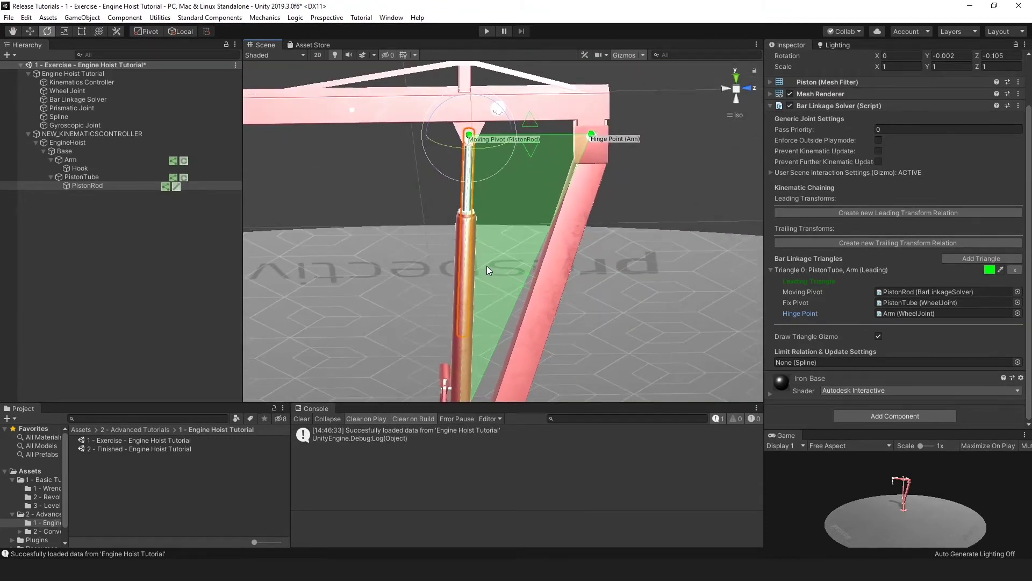
{"action": "right_click_drag", "start_coordinate": [485, 266], "coordinate": [513, 269]}
{"action": "scroll", "coordinate": [505, 270], "scroll_direction": "down", "scroll_amount": 3}
{"action": "middle_click_drag", "start_coordinate": [506, 249], "coordinate": [509, 217]}
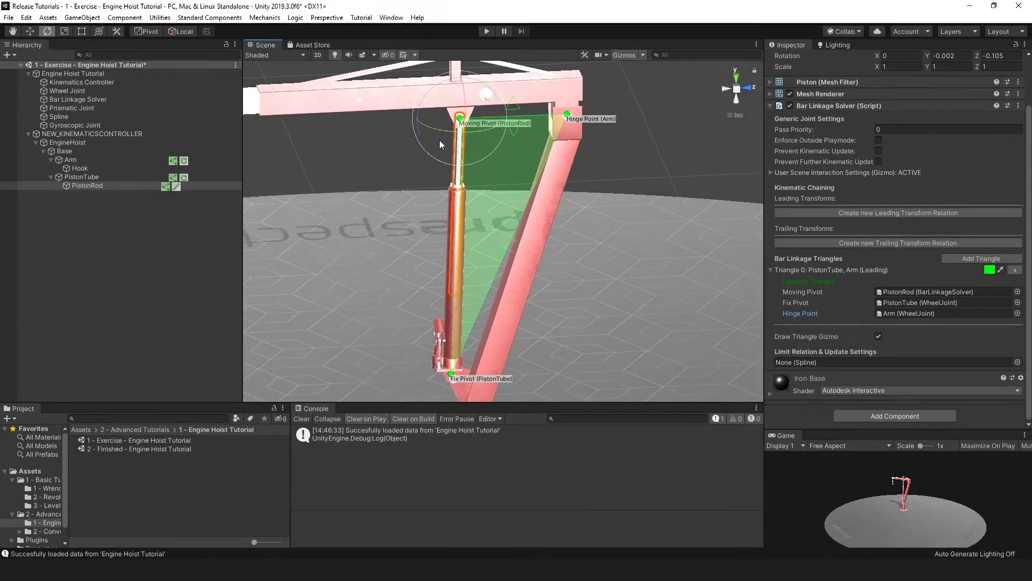
{"action": "right_click_drag", "start_coordinate": [457, 220], "coordinate": [463, 235]}
{"action": "middle_click_drag", "start_coordinate": [498, 192], "coordinate": [499, 219]}
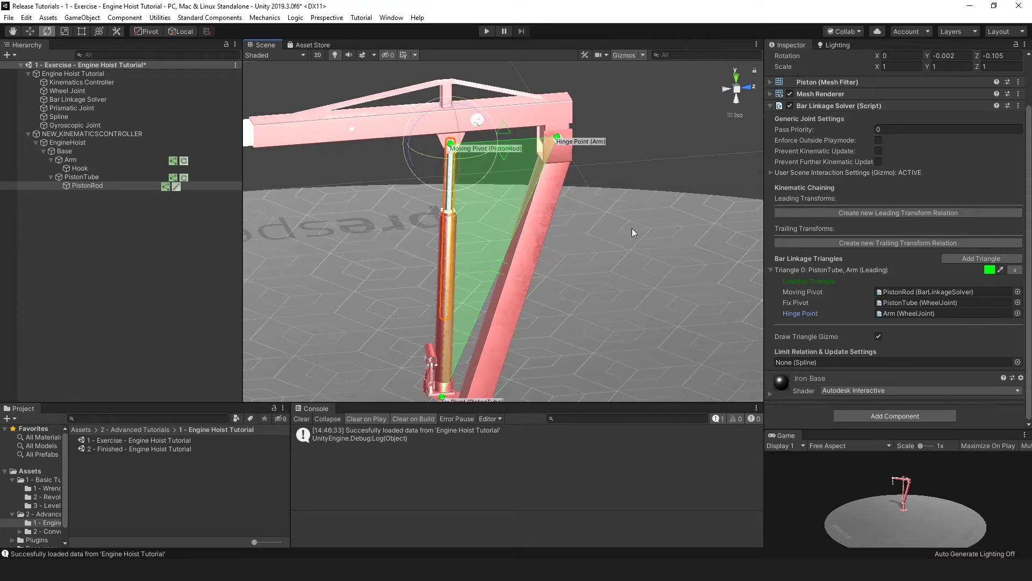
{"action": "left_click_drag", "start_coordinate": [575, 237], "coordinate": [547, 237], "text": "alt"}
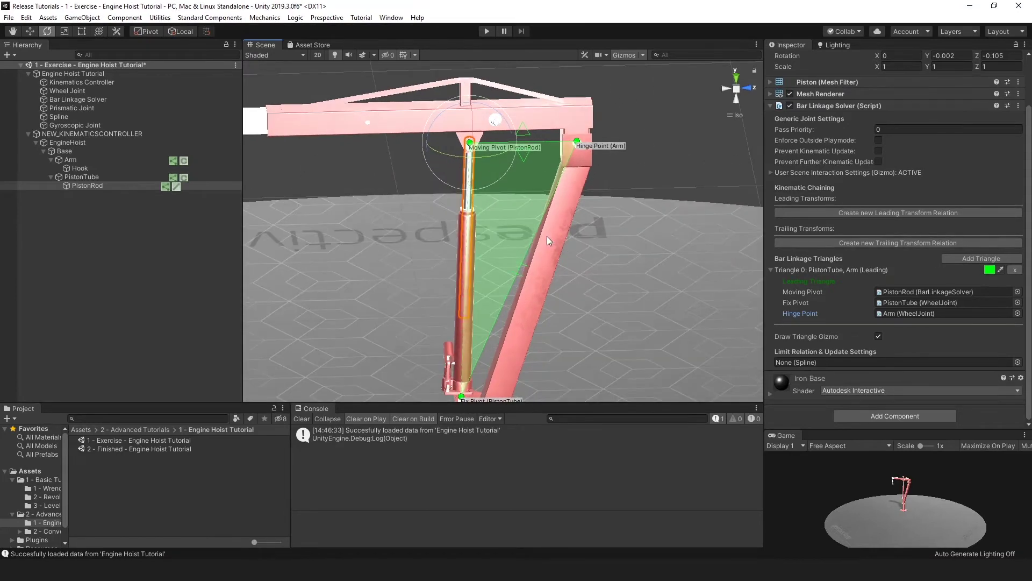
Collapse the settings of Triangle 0 and inspect the PistonRod where it enters the PistonTube
{"action": "left_click", "coordinate": [821, 271]}
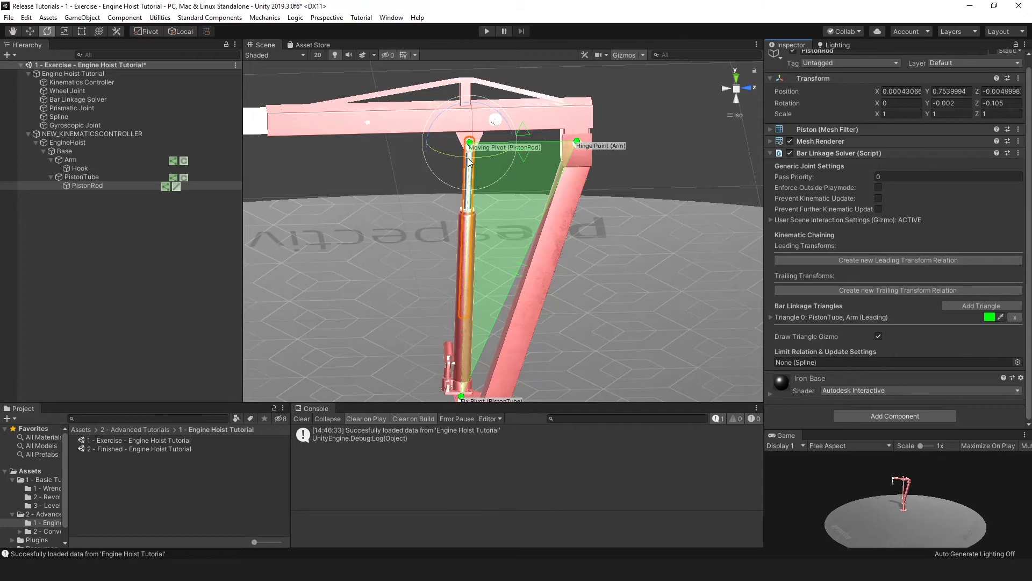
{"action": "scroll", "coordinate": [463, 173], "scroll_direction": "up", "scroll_amount": 3}
{"action": "scroll", "coordinate": [472, 177], "scroll_direction": "up", "scroll_amount": 2}
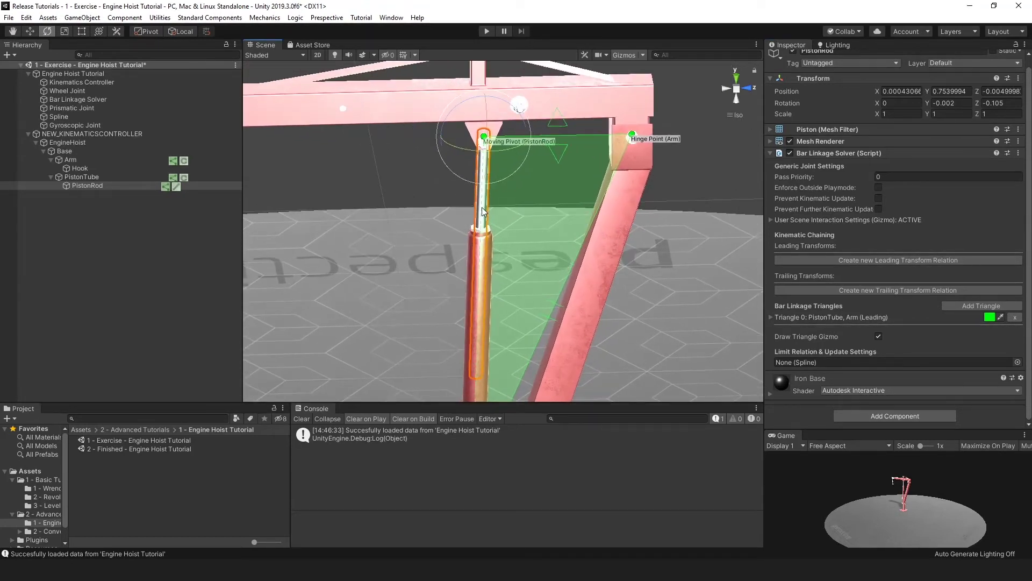
{"action": "right_click_drag", "start_coordinate": [495, 212], "coordinate": [520, 212]}
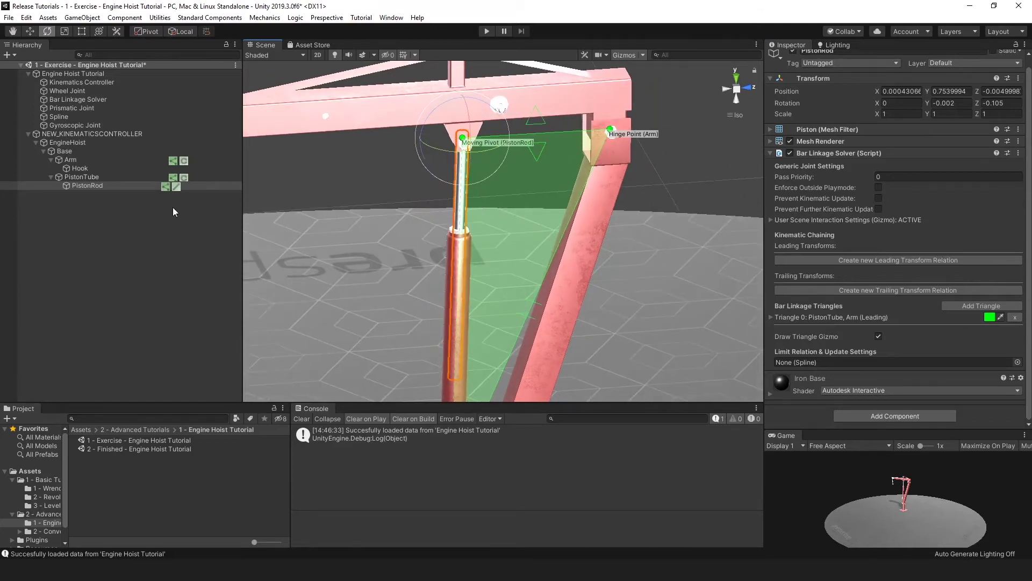
Clear the selection, create a new spline in the scene and locate it relative to the hoist
{"action": "left_click", "coordinate": [98, 214]}
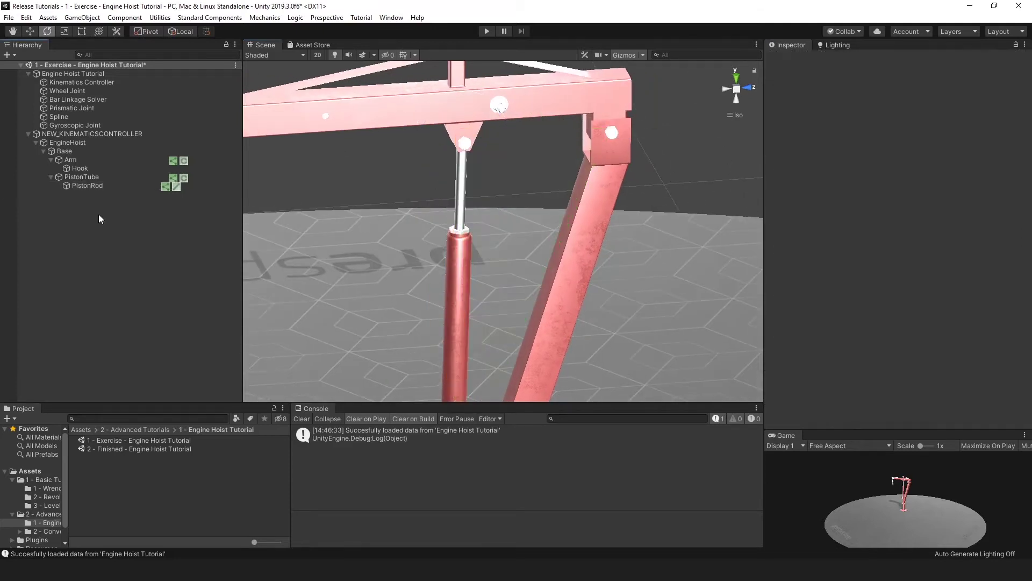
{"action": "left_click", "coordinate": [169, 18]}
{"action": "mouse_move", "coordinate": [171, 32]}
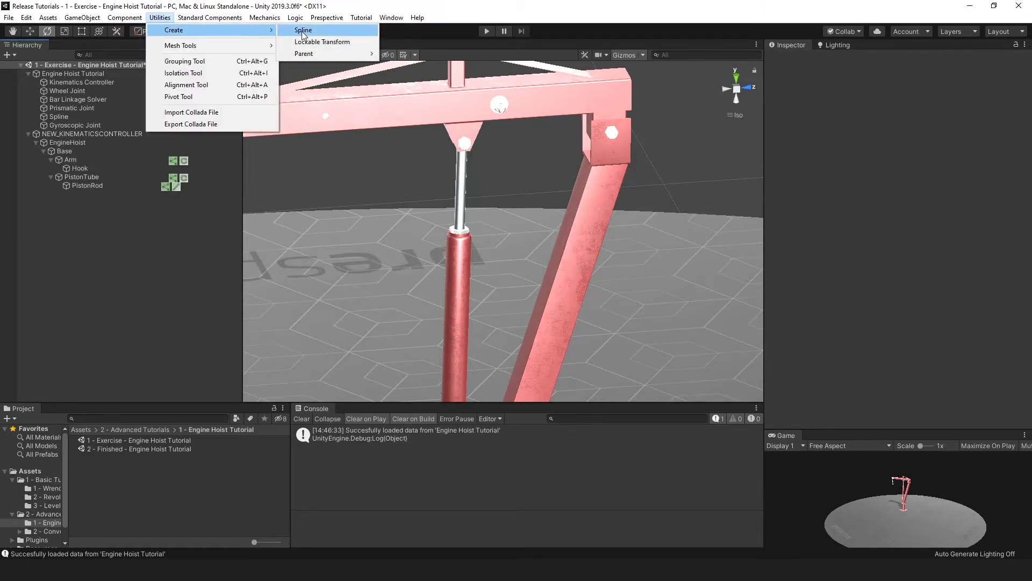
{"action": "left_click", "coordinate": [339, 30]}
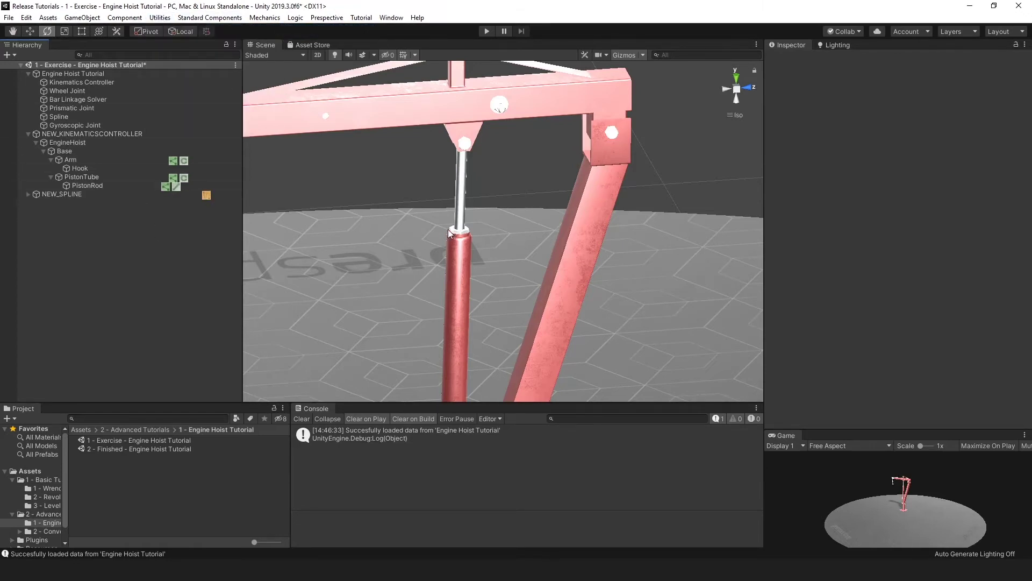
{"action": "scroll", "coordinate": [473, 253], "scroll_direction": "down", "scroll_amount": 7}
{"action": "left_click_drag", "start_coordinate": [474, 253], "coordinate": [577, 299], "text": "alt"}
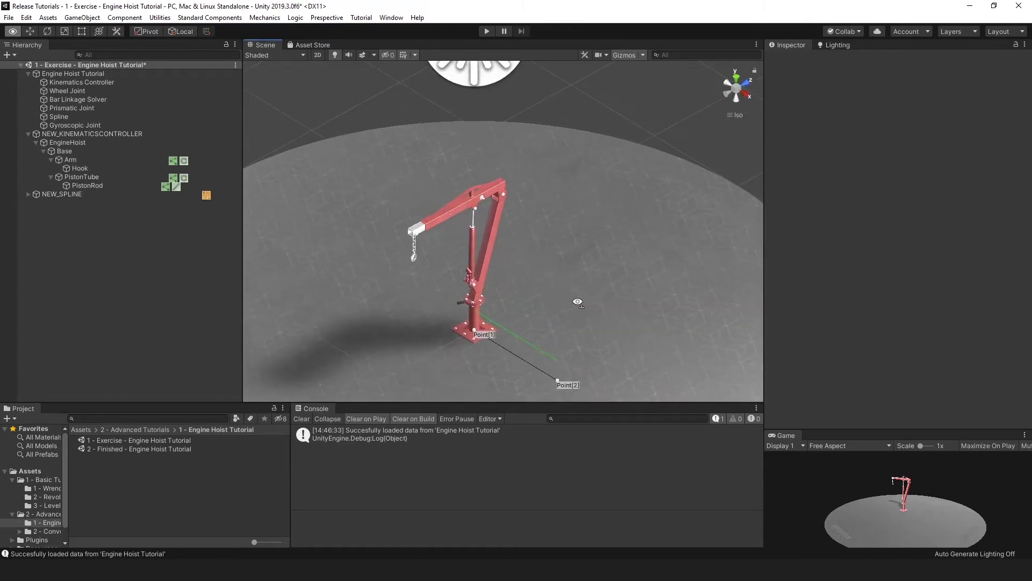
{"action": "scroll", "coordinate": [515, 292], "scroll_direction": "up", "scroll_amount": 14}
{"action": "scroll", "coordinate": [514, 291], "scroll_direction": "up", "scroll_amount": 2}
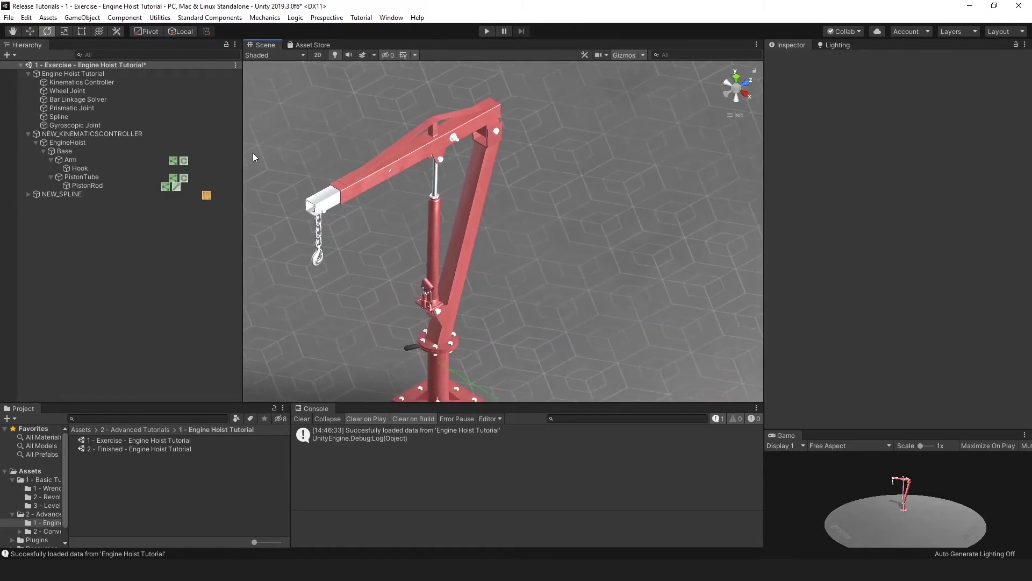
{"action": "scroll", "coordinate": [369, 149], "scroll_direction": "up", "scroll_amount": 2}
Switch the scene's draw mode to Shaded Wireframe and focus on the piston
{"action": "left_click", "coordinate": [299, 55]}
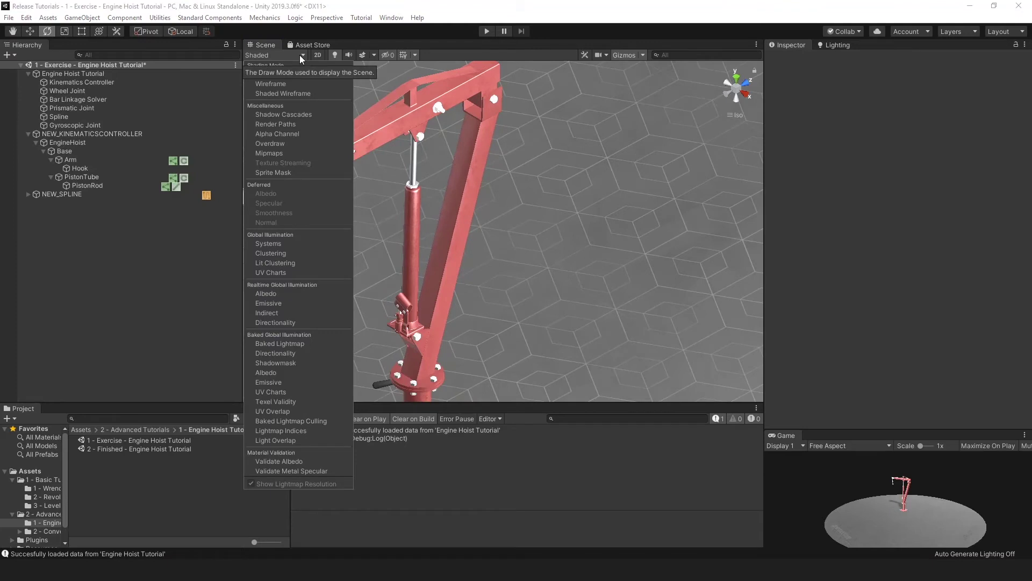
{"action": "left_click", "coordinate": [297, 95]}
{"action": "scroll", "coordinate": [418, 198], "scroll_direction": "down", "scroll_amount": 2}
{"action": "scroll", "coordinate": [418, 199], "scroll_direction": "up", "scroll_amount": 3}
{"action": "middle_click_drag", "start_coordinate": [357, 192], "coordinate": [394, 279]}
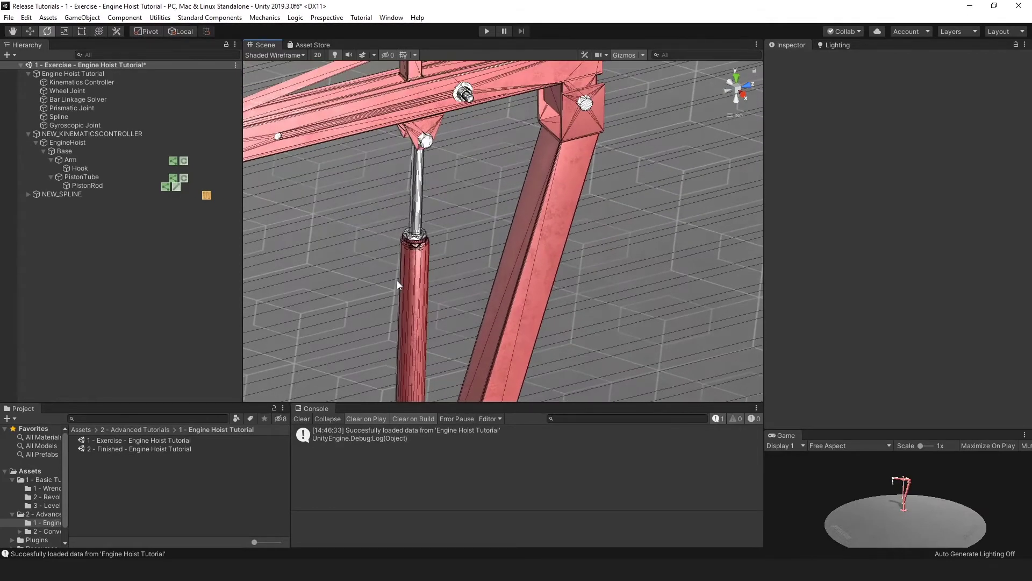
Hide only the PistonTube in the scene and inspect the full length of the exposed PistonRod
{"action": "left_click", "coordinate": [418, 272]}
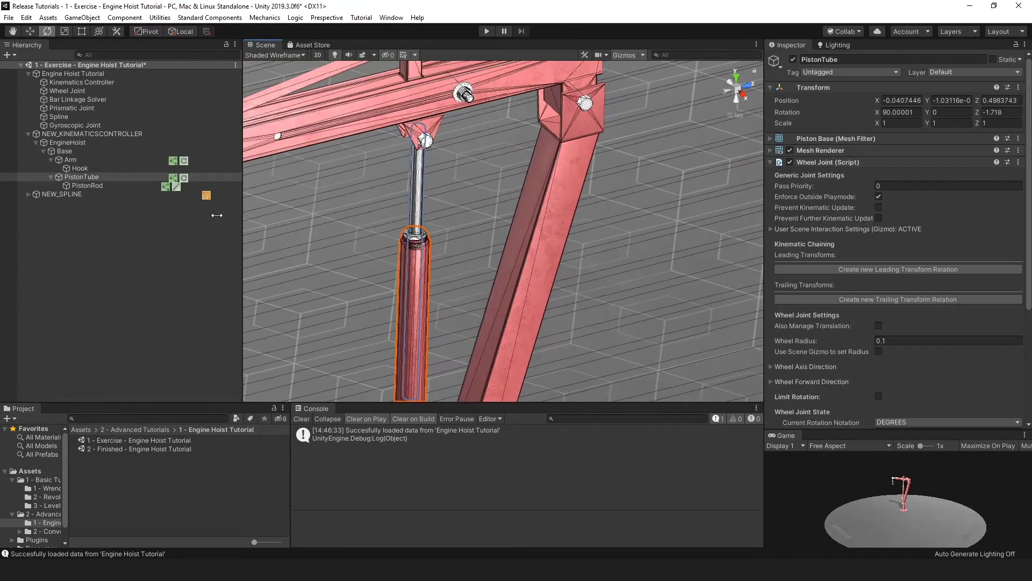
{"action": "left_click", "coordinate": [4, 177]}
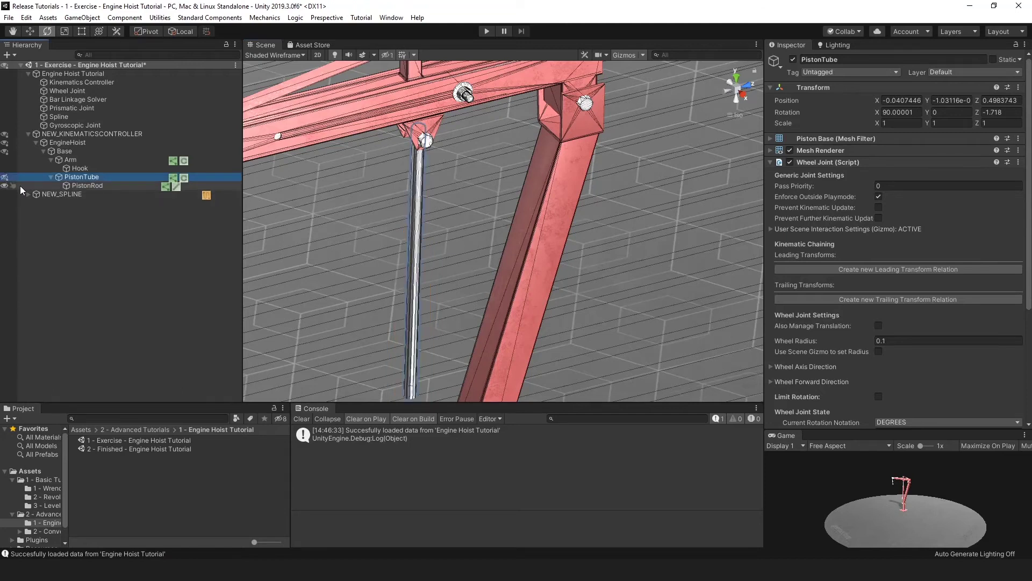
{"action": "left_click_drag", "start_coordinate": [394, 240], "coordinate": [369, 223], "text": "alt"}
{"action": "middle_click_drag", "start_coordinate": [385, 221], "coordinate": [386, 133]}
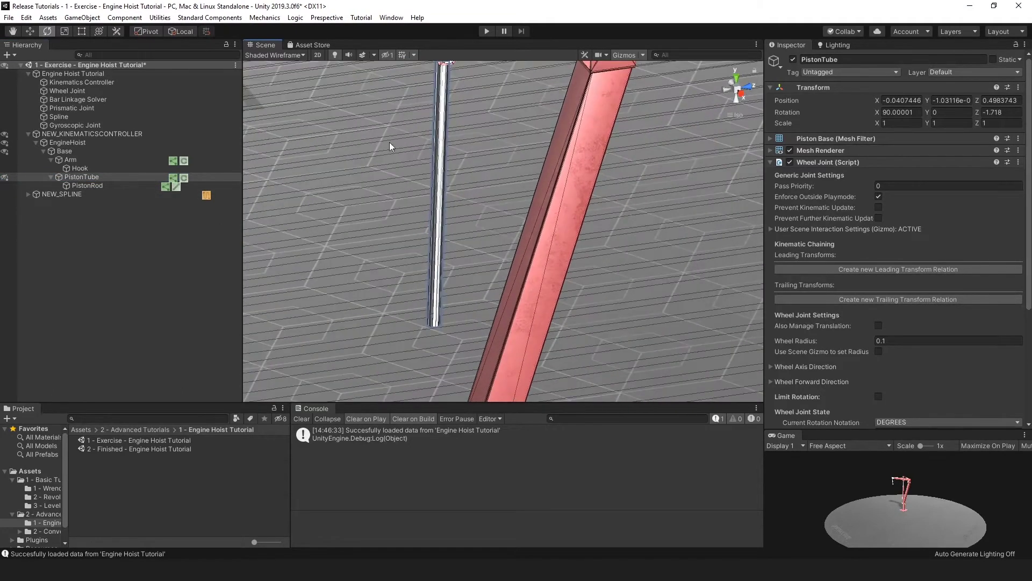
{"action": "middle_click_drag", "start_coordinate": [411, 194], "coordinate": [405, 259]}
{"action": "left_click_drag", "start_coordinate": [405, 259], "coordinate": [435, 204], "text": "alt"}
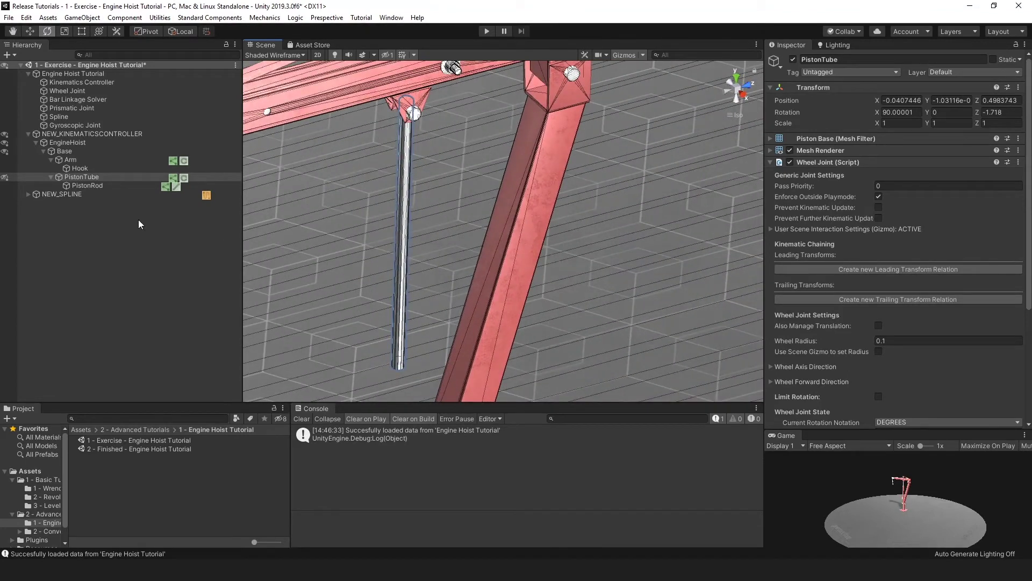
Rename the new spline Piston Spline and make it a child of PistonTube
{"action": "left_click", "coordinate": [41, 194]}
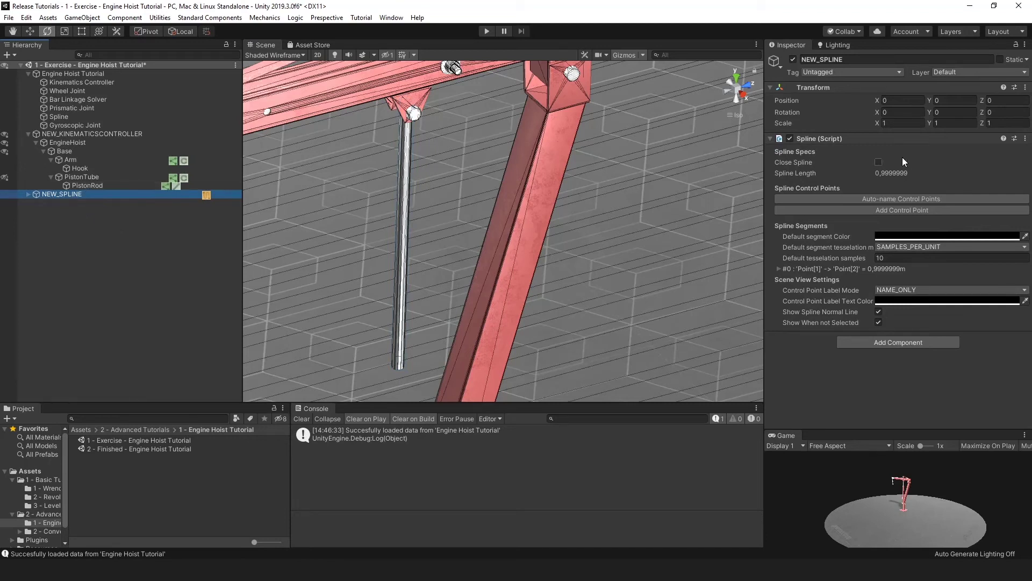
{"action": "left_click", "coordinate": [853, 60]}
{"action": "type", "text": "Piston Spline"}
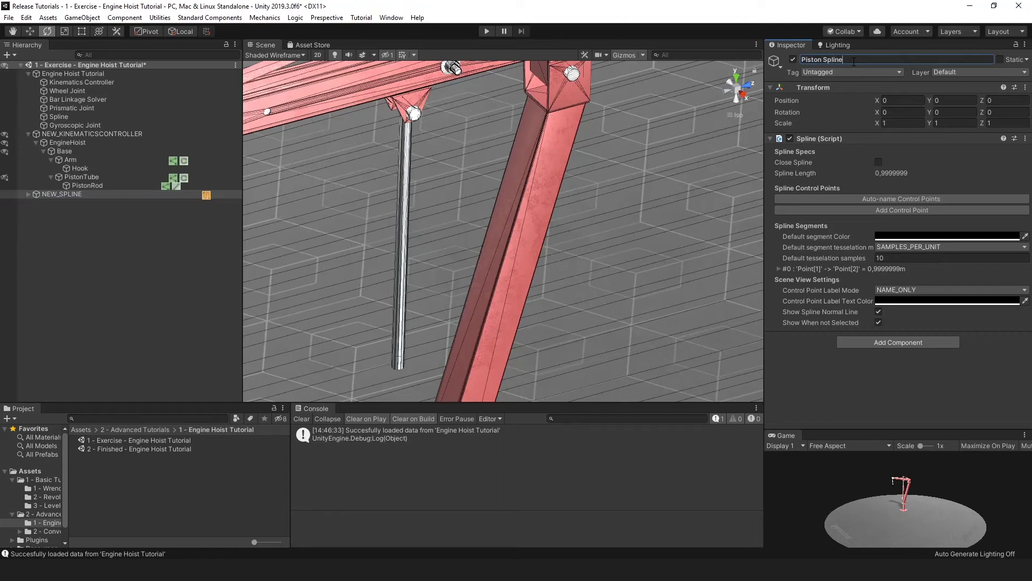
{"action": "key", "text": "Return"}
{"action": "left_click", "coordinate": [81, 184]}
{"action": "left_click_drag", "start_coordinate": [53, 193], "coordinate": [85, 183]}
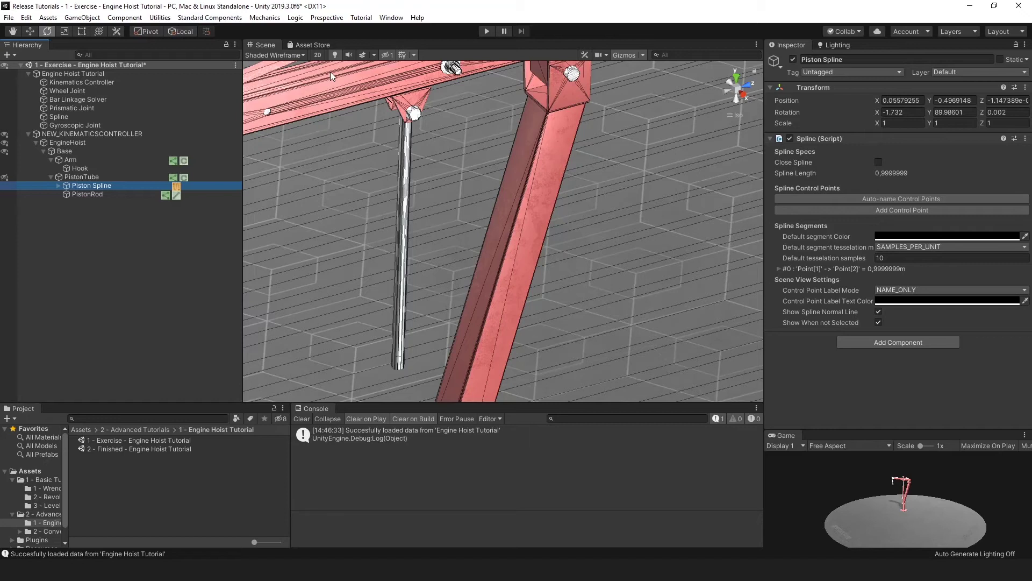
Open the Alignment Tool with Piston Spline as the object to move and PistonRod as the destination
{"action": "left_click", "coordinate": [159, 17]}
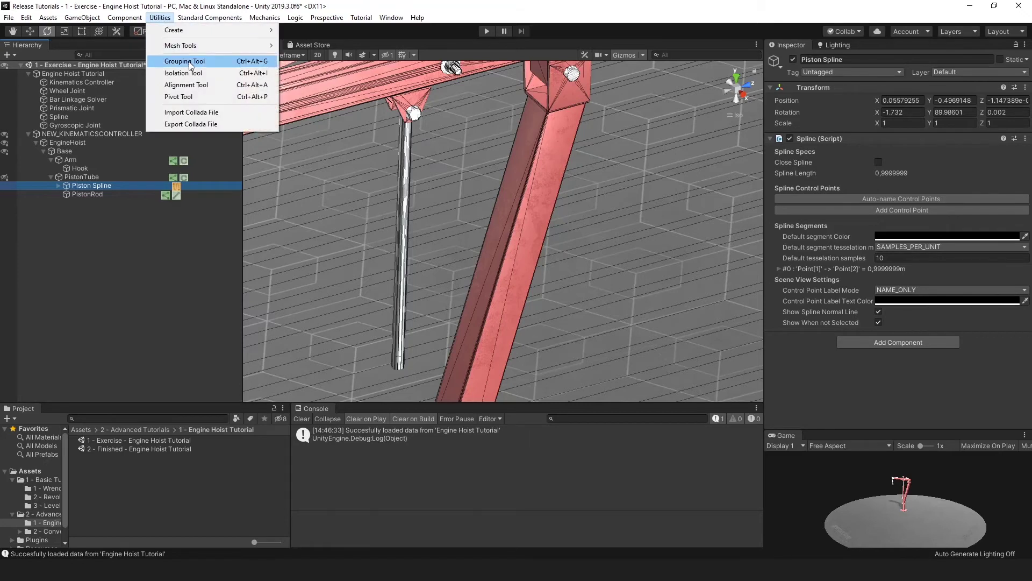
{"action": "left_click", "coordinate": [188, 85]}
{"action": "left_click_drag", "start_coordinate": [430, 208], "coordinate": [553, 129]}
{"action": "left_click_drag", "start_coordinate": [95, 187], "coordinate": [588, 151]}
{"action": "left_click_drag", "start_coordinate": [70, 194], "coordinate": [589, 226]}
Set both parts' alignment type to Transform Pivot, apply the Position and Rotation alignment, and close the Alignment Tool
{"action": "left_click", "coordinate": [582, 173]}
{"action": "left_click", "coordinate": [591, 209]}
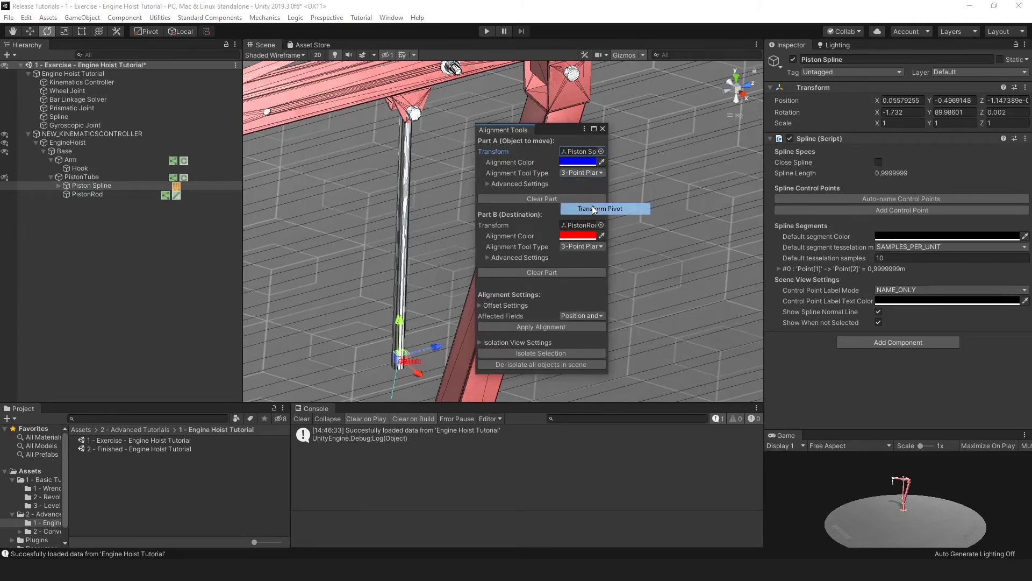
{"action": "left_click", "coordinate": [583, 246]}
{"action": "left_click", "coordinate": [601, 284]}
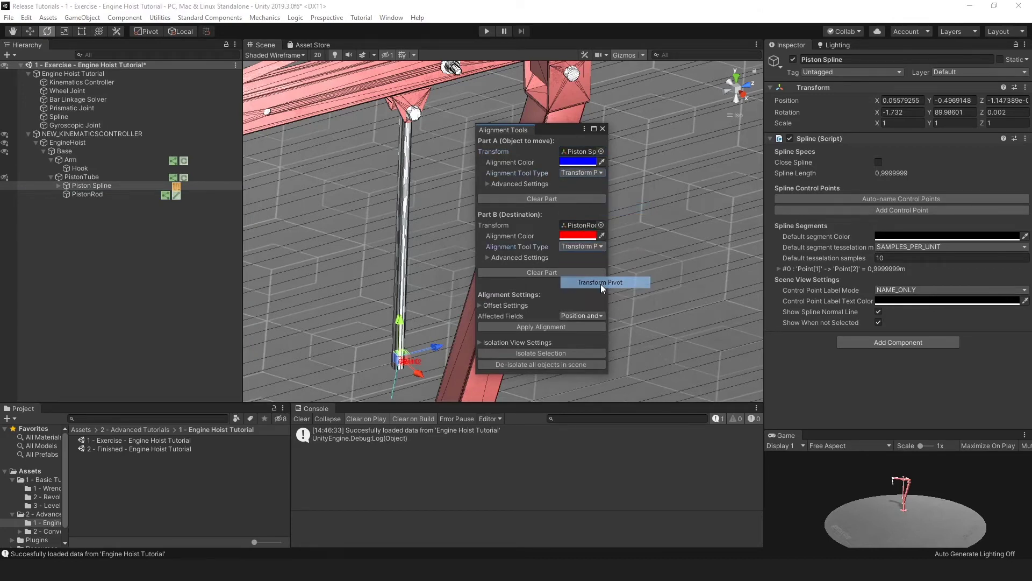
{"action": "left_click_drag", "start_coordinate": [538, 130], "coordinate": [601, 106]}
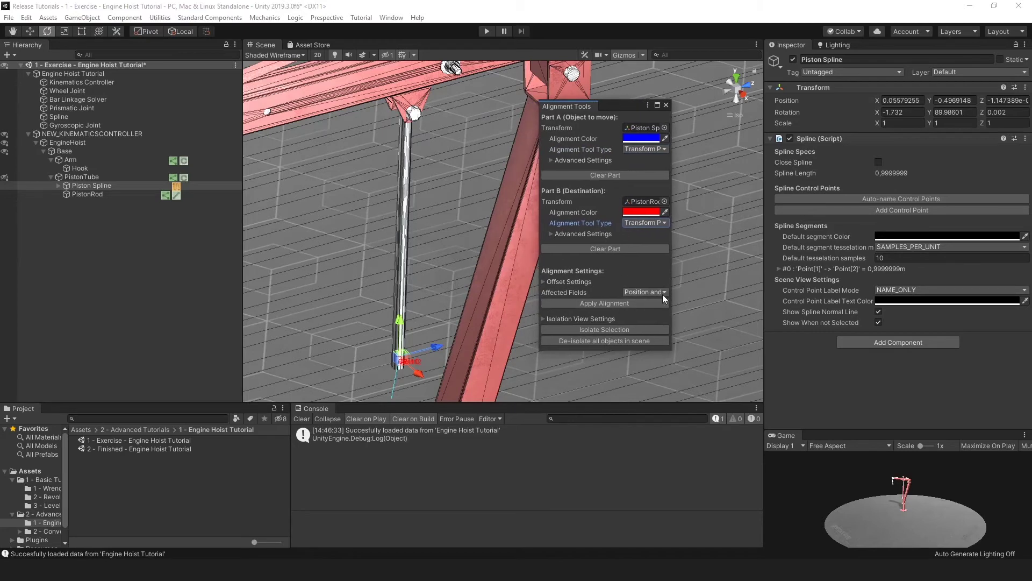
{"action": "left_click_drag", "start_coordinate": [673, 270], "coordinate": [711, 273]}
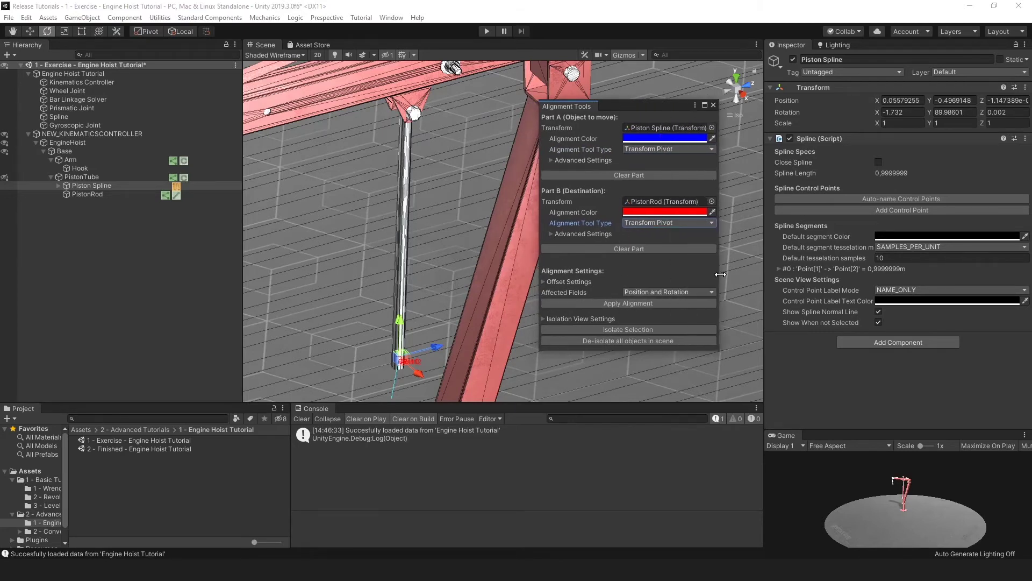
{"action": "left_click", "coordinate": [638, 305]}
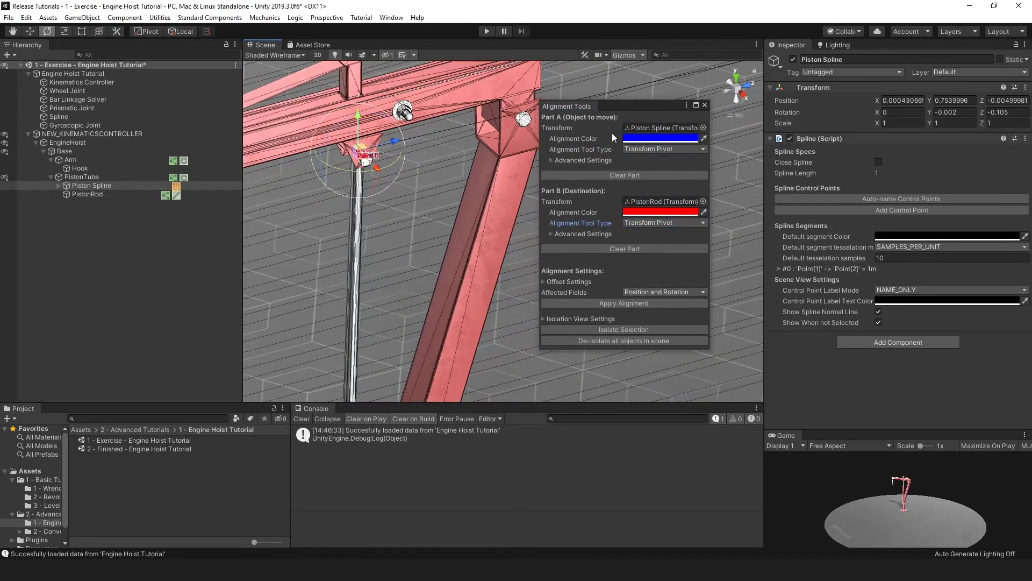
{"action": "left_click", "coordinate": [706, 105]}
Compare the direction and pivot of the Piston Spline with those of the PistonRod
{"action": "right_click_drag", "start_coordinate": [645, 208], "coordinate": [625, 189]}
{"action": "left_click_drag", "start_coordinate": [625, 188], "coordinate": [527, 214], "text": "alt"}
{"action": "scroll", "coordinate": [527, 214], "scroll_direction": "down", "scroll_amount": 3}
{"action": "right_click_drag", "start_coordinate": [644, 245], "coordinate": [618, 205]}
{"action": "middle_click_drag", "start_coordinate": [617, 230], "coordinate": [513, 243]}
{"action": "left_click_drag", "start_coordinate": [514, 244], "coordinate": [529, 261], "text": "alt"}
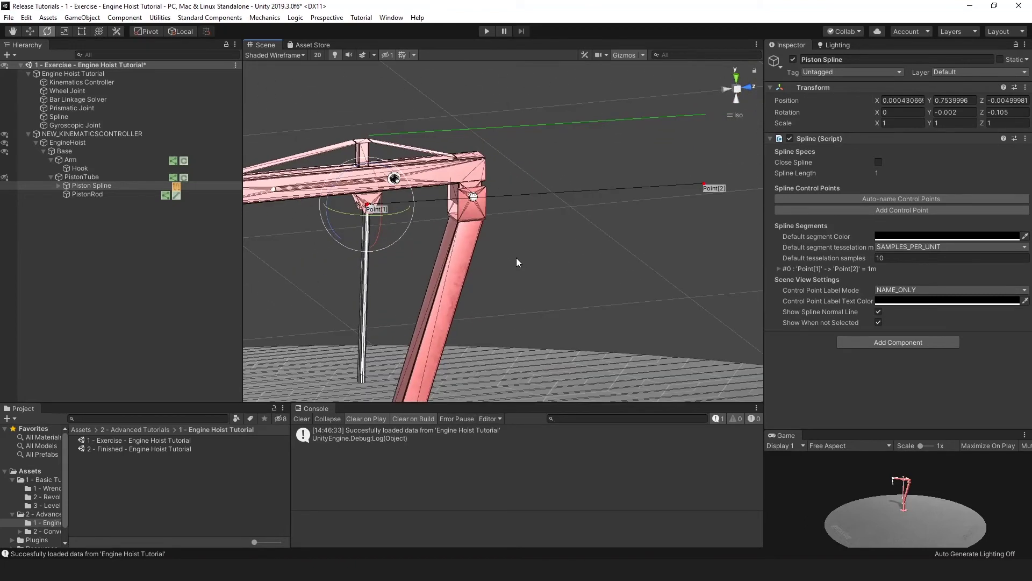
{"action": "left_click", "coordinate": [121, 194]}
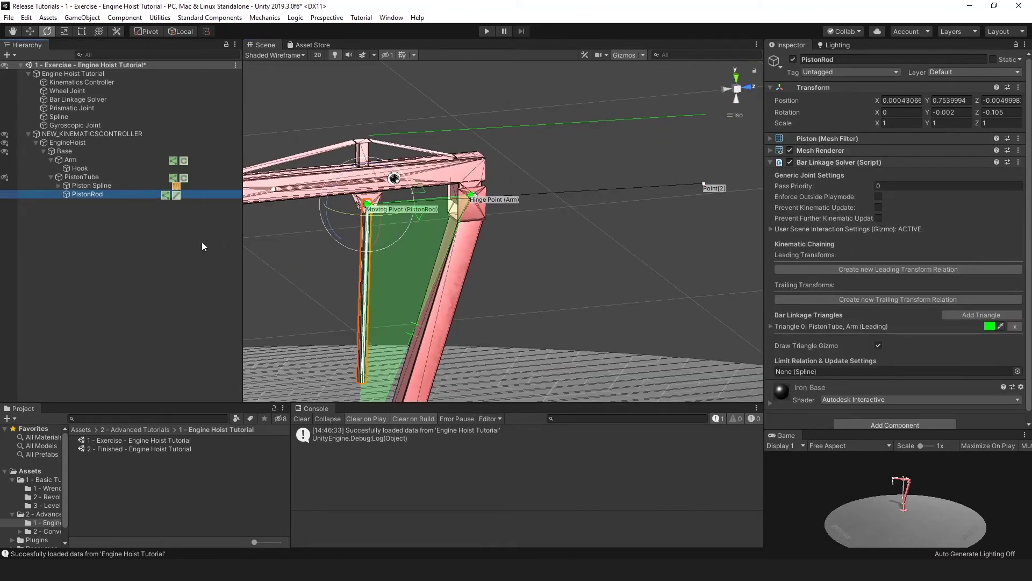
{"action": "left_click", "coordinate": [108, 186]}
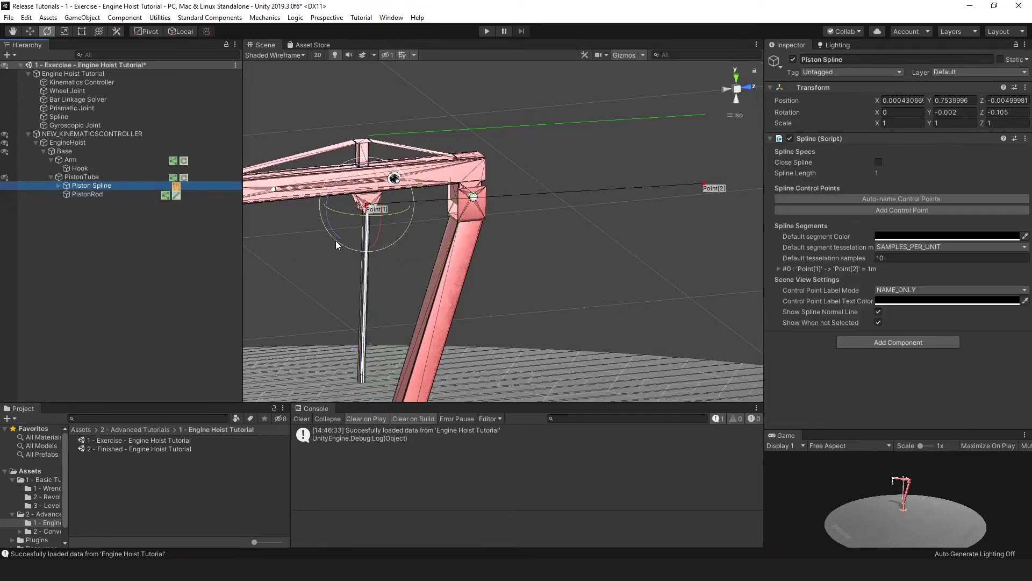
Rotate the Piston Spline to 89.895 degrees on Z and move it down along the piston axis to about Y 0.108
{"action": "left_click_drag", "start_coordinate": [336, 179], "coordinate": [298, 305]}
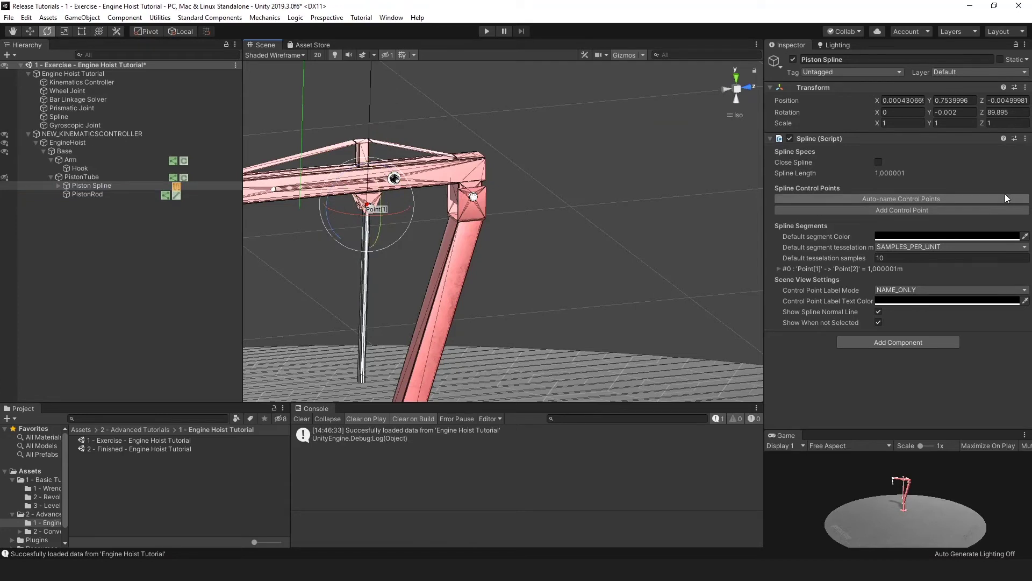
{"action": "middle_click_drag", "start_coordinate": [552, 219], "coordinate": [559, 309]}
{"action": "scroll", "coordinate": [555, 264], "scroll_direction": "down", "scroll_amount": 8}
{"action": "right_click_drag", "start_coordinate": [554, 256], "coordinate": [498, 219]}
{"action": "key", "text": "w"}
{"action": "middle_click_drag", "start_coordinate": [455, 239], "coordinate": [485, 203]}
{"action": "left_click_drag", "start_coordinate": [471, 184], "coordinate": [480, 291]}
{"action": "scroll", "coordinate": [458, 283], "scroll_direction": "up", "scroll_amount": 6}
{"action": "scroll", "coordinate": [480, 291], "scroll_direction": "down", "scroll_amount": 7}
{"action": "middle_click_drag", "start_coordinate": [512, 234], "coordinate": [506, 287]}
{"action": "left_click_drag", "start_coordinate": [469, 313], "coordinate": [469, 369]}
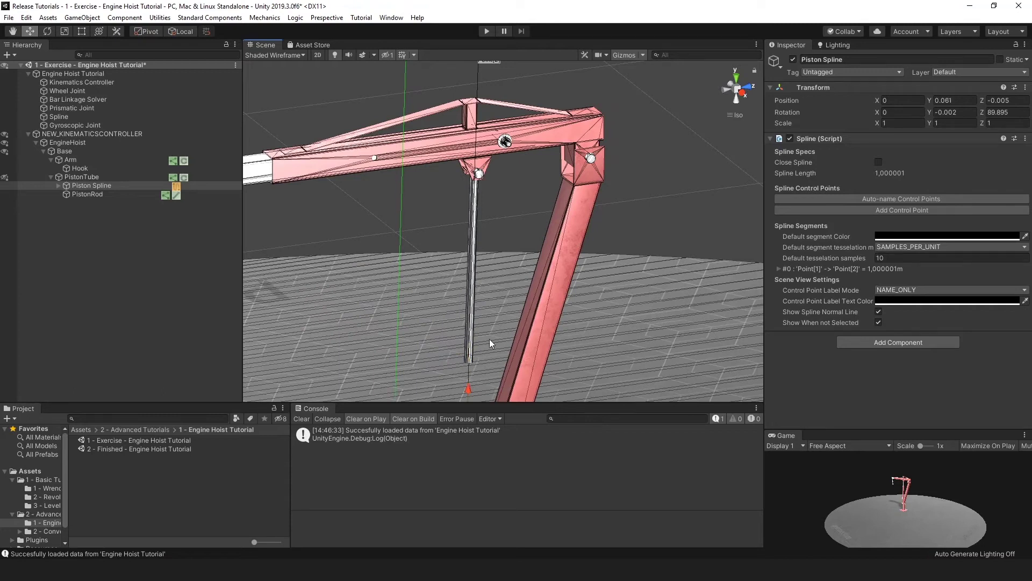
{"action": "scroll", "coordinate": [528, 309], "scroll_direction": "down", "scroll_amount": 2}
{"action": "middle_click_drag", "start_coordinate": [528, 309], "coordinate": [495, 289]}
{"action": "left_click_drag", "start_coordinate": [468, 311], "coordinate": [599, 269]}
Deselect the spline and make the hidden PistonTube visible again in the scene
{"action": "left_click", "coordinate": [97, 236]}
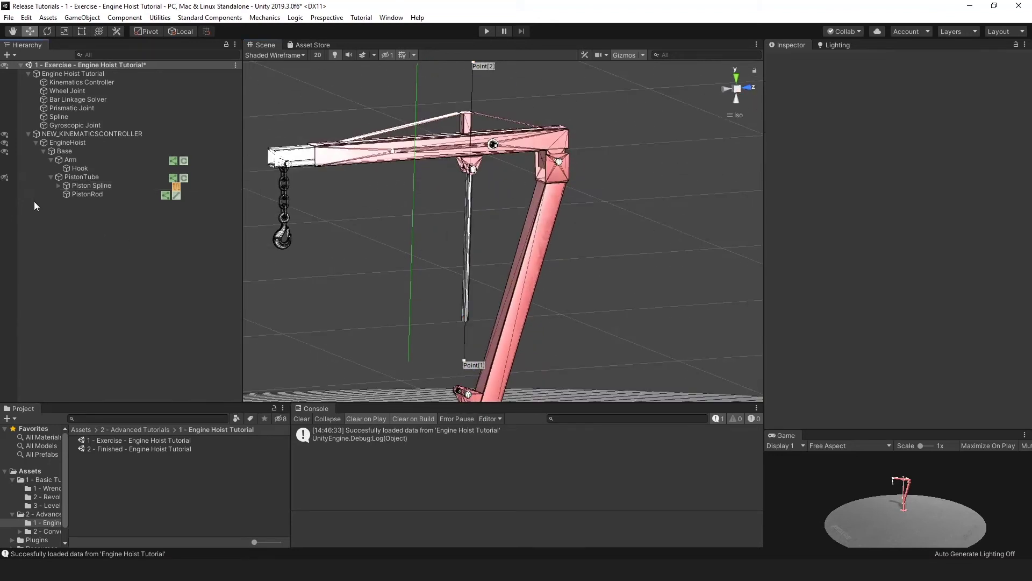
{"action": "left_click", "coordinate": [4, 178]}
{"action": "left_click_drag", "start_coordinate": [404, 257], "coordinate": [426, 276], "text": "alt"}
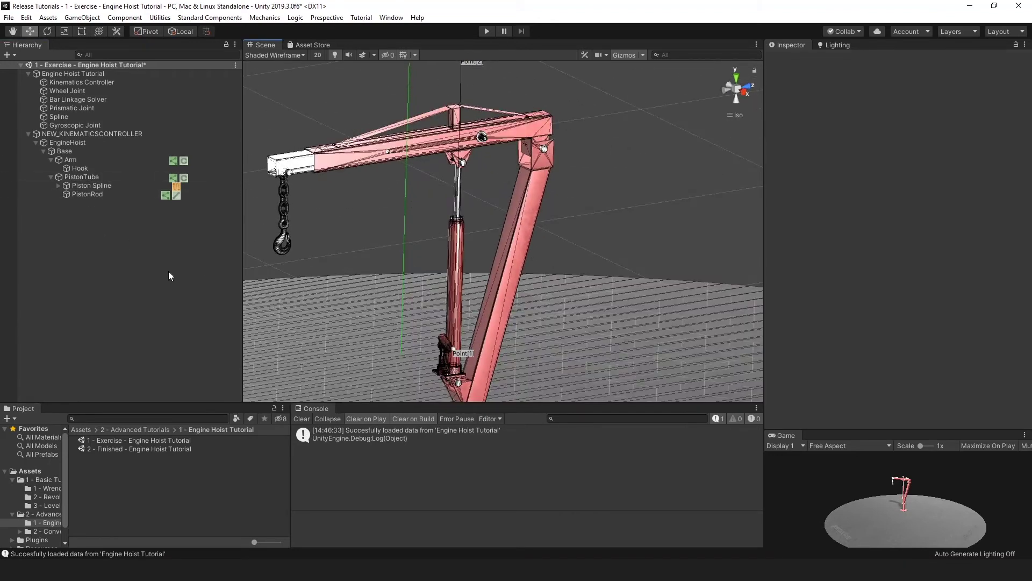
Assign Piston Spline as the limit relation of PistonRod's Bar Linkage Solver and enable Enforce Outside Playmode
{"action": "left_click", "coordinate": [91, 185]}
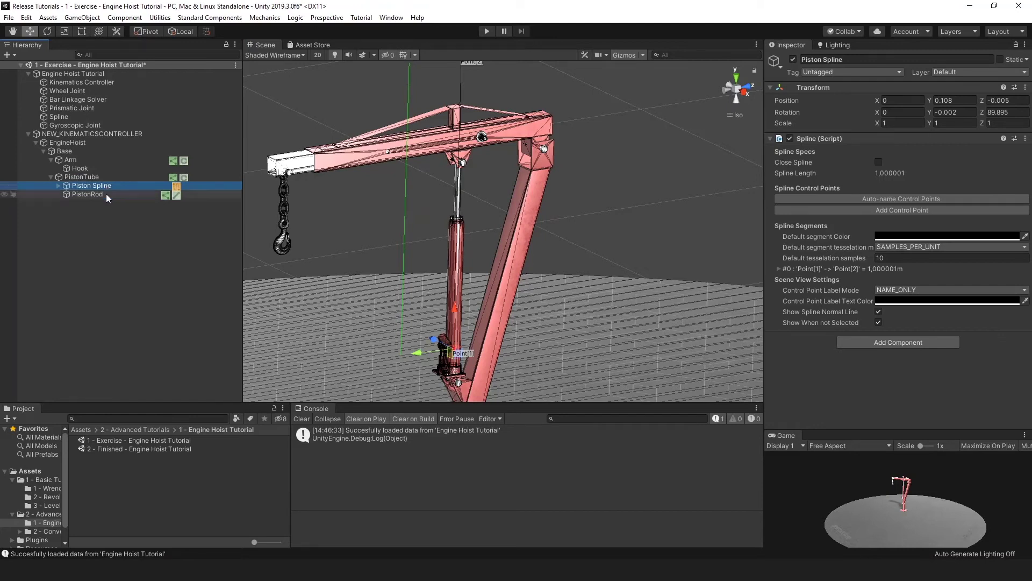
{"action": "left_click", "coordinate": [105, 194]}
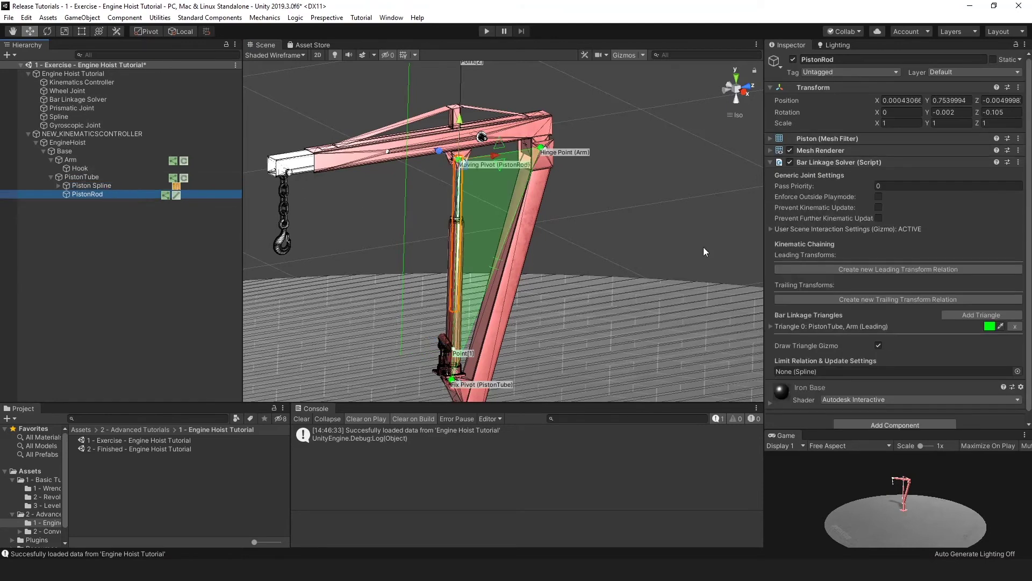
{"action": "scroll", "coordinate": [876, 267], "scroll_direction": "down", "scroll_amount": 1}
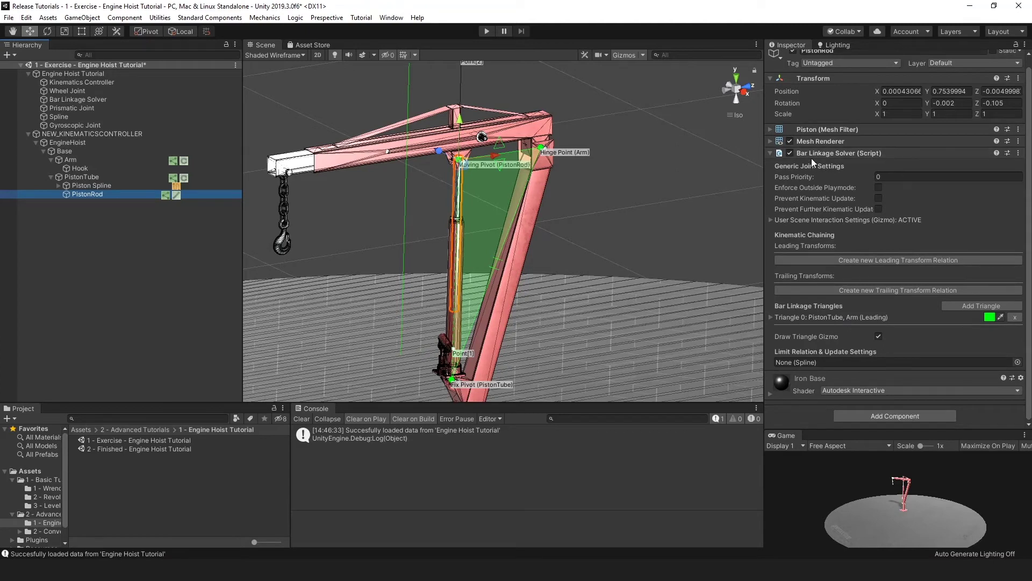
{"action": "left_click_drag", "start_coordinate": [108, 188], "coordinate": [846, 362]}
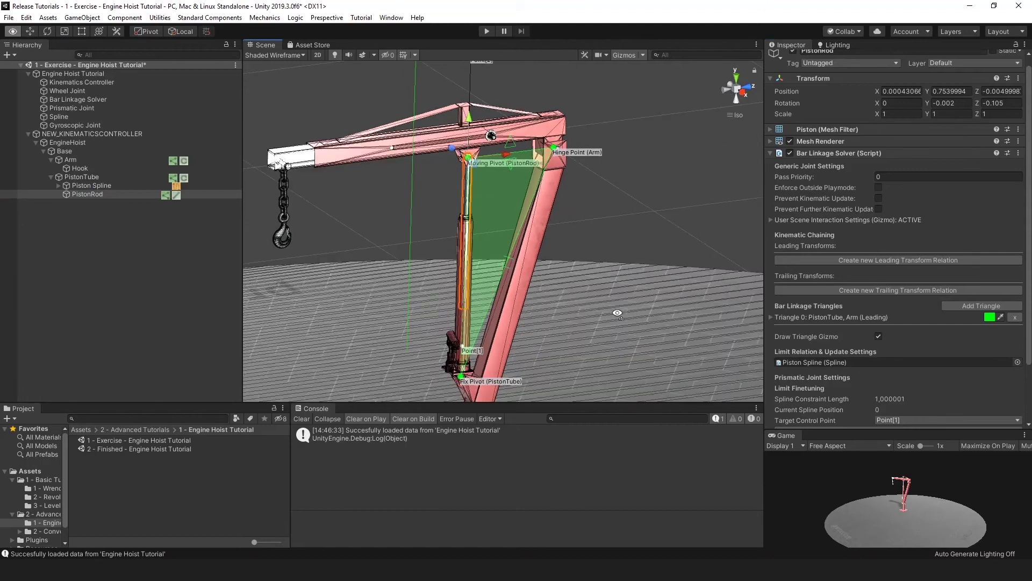
{"action": "left_click", "coordinate": [879, 188]}
{"action": "scroll", "coordinate": [913, 285], "scroll_direction": "down", "scroll_amount": 3}
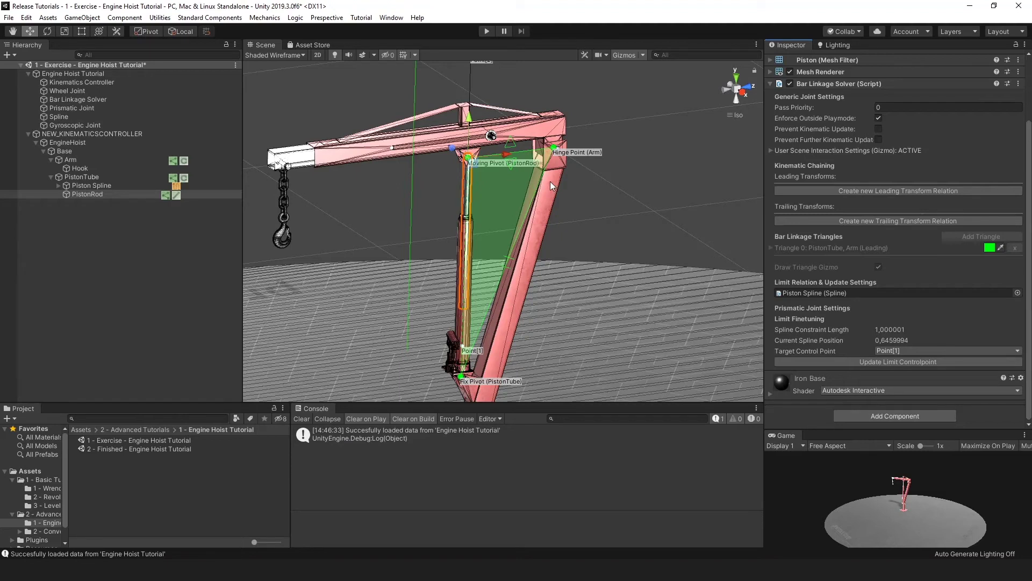
Lower PistonRod to its retracted position at about 0.48 on the spline and update limit control point Point[1] there
{"action": "left_click_drag", "start_coordinate": [473, 124], "coordinate": [463, 189]}
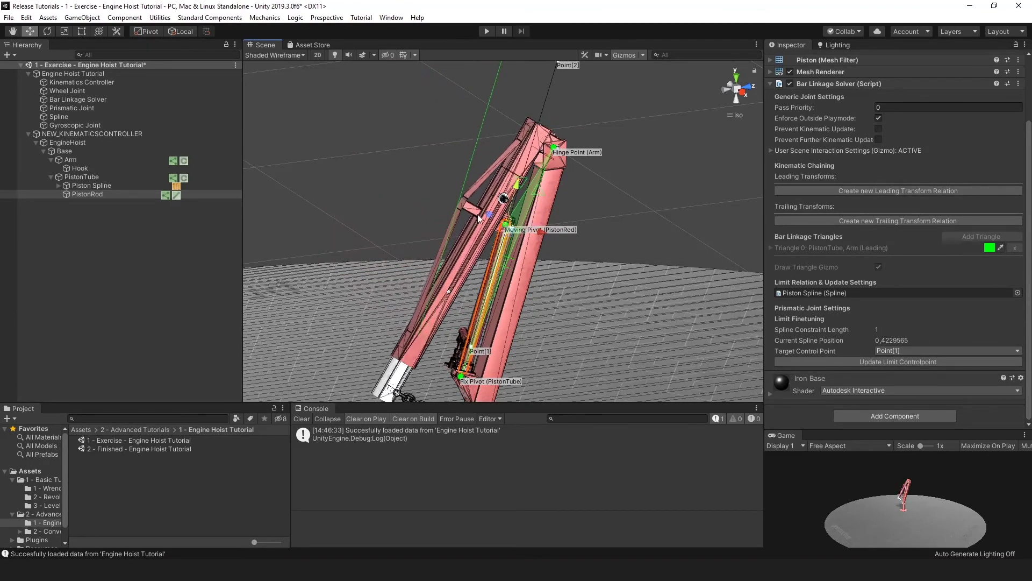
{"action": "scroll", "coordinate": [479, 219], "scroll_direction": "up", "scroll_amount": 12}
{"action": "right_click_drag", "start_coordinate": [623, 219], "coordinate": [597, 225]}
{"action": "left_click_drag", "start_coordinate": [598, 225], "coordinate": [529, 130], "text": "alt"}
{"action": "left_click_drag", "start_coordinate": [524, 208], "coordinate": [514, 195], "text": "alt"}
{"action": "scroll", "coordinate": [513, 209], "scroll_direction": "down", "scroll_amount": 5}
{"action": "scroll", "coordinate": [514, 213], "scroll_direction": "down", "scroll_amount": 6}
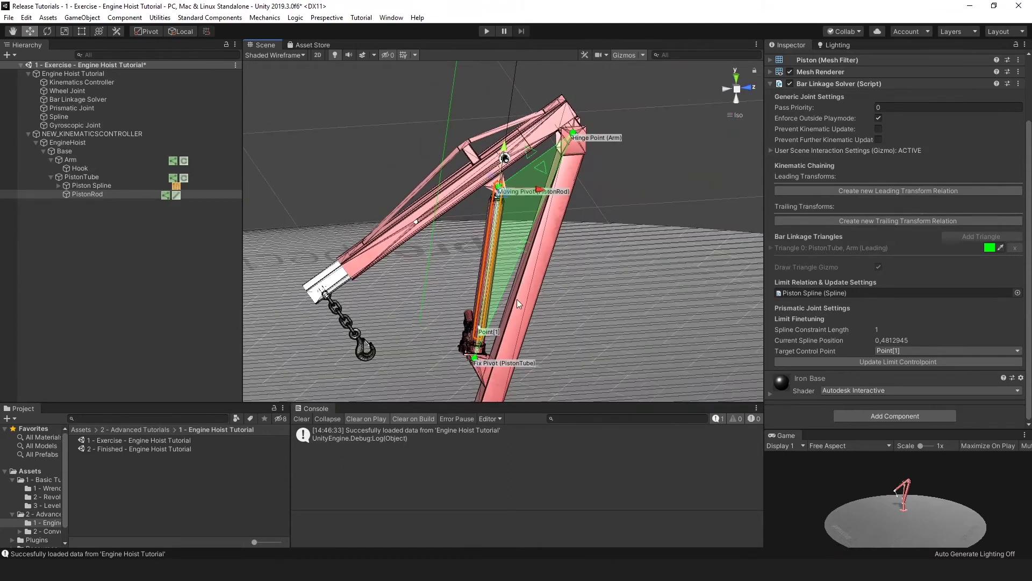
{"action": "middle_click_drag", "start_coordinate": [517, 299], "coordinate": [493, 250]}
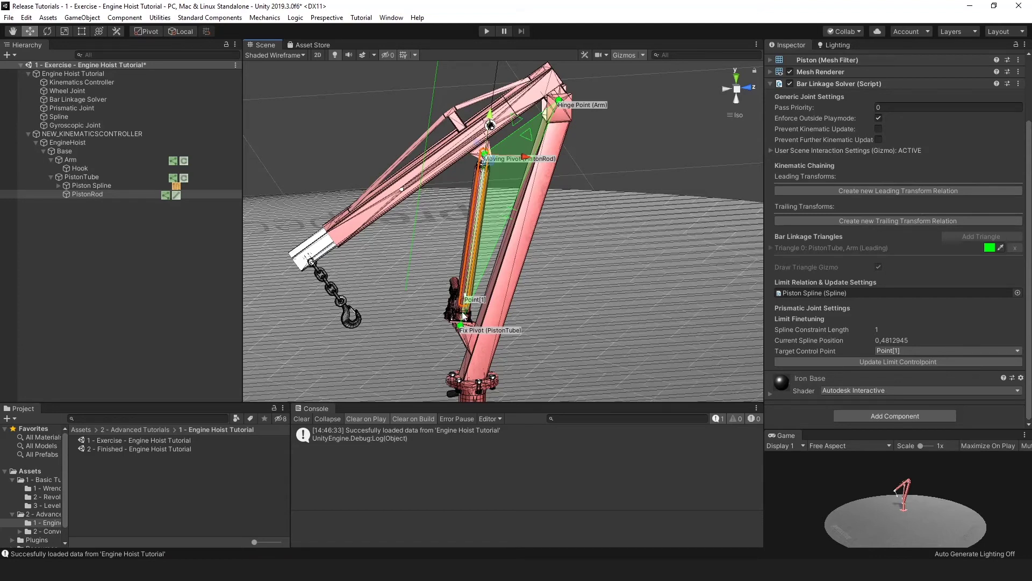
{"action": "scroll", "coordinate": [462, 312], "scroll_direction": "up", "scroll_amount": 3}
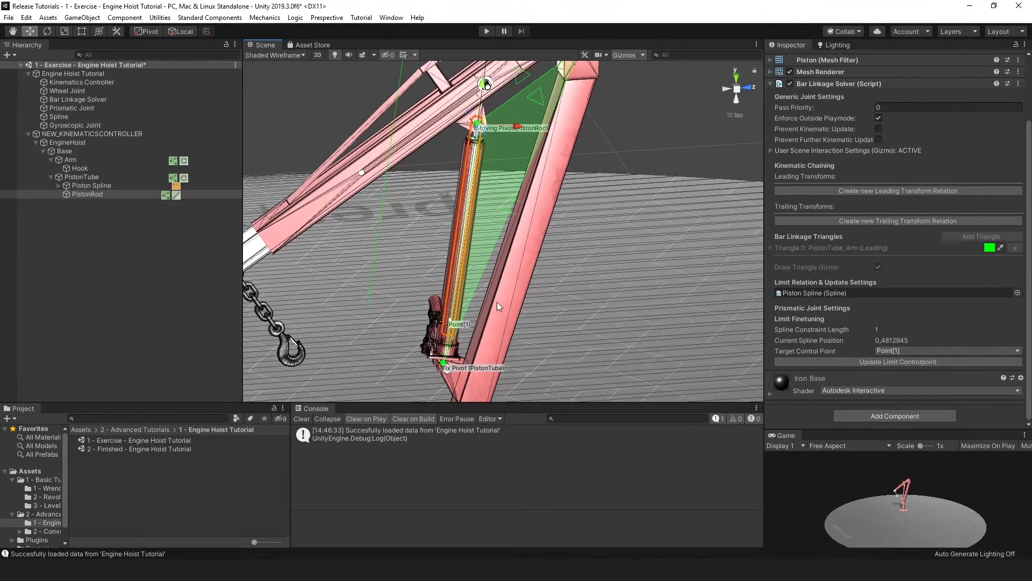
{"action": "middle_click_drag", "start_coordinate": [493, 314], "coordinate": [499, 292]}
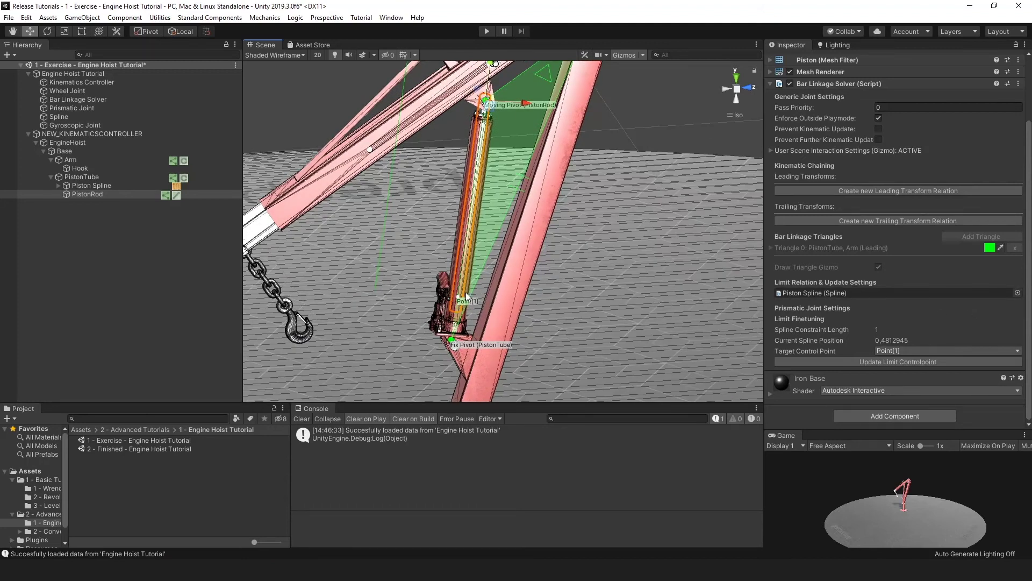
{"action": "middle_click_drag", "start_coordinate": [508, 276], "coordinate": [505, 286]}
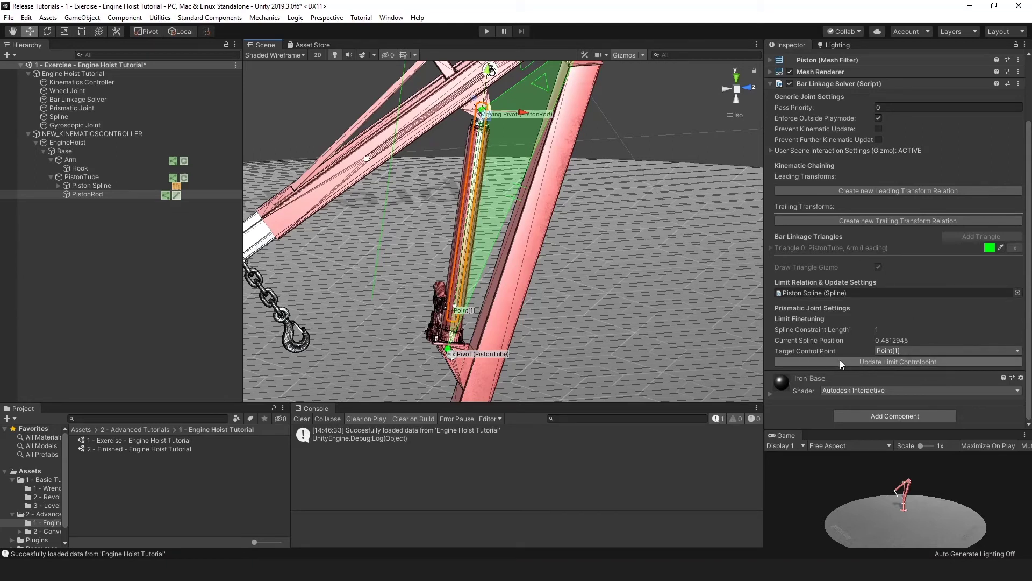
{"action": "left_click", "coordinate": [915, 362]}
Raise PistonRod to the upper end of the spline and examine how far it extends out of PistonTube
{"action": "scroll", "coordinate": [597, 288], "scroll_direction": "down", "scroll_amount": 3}
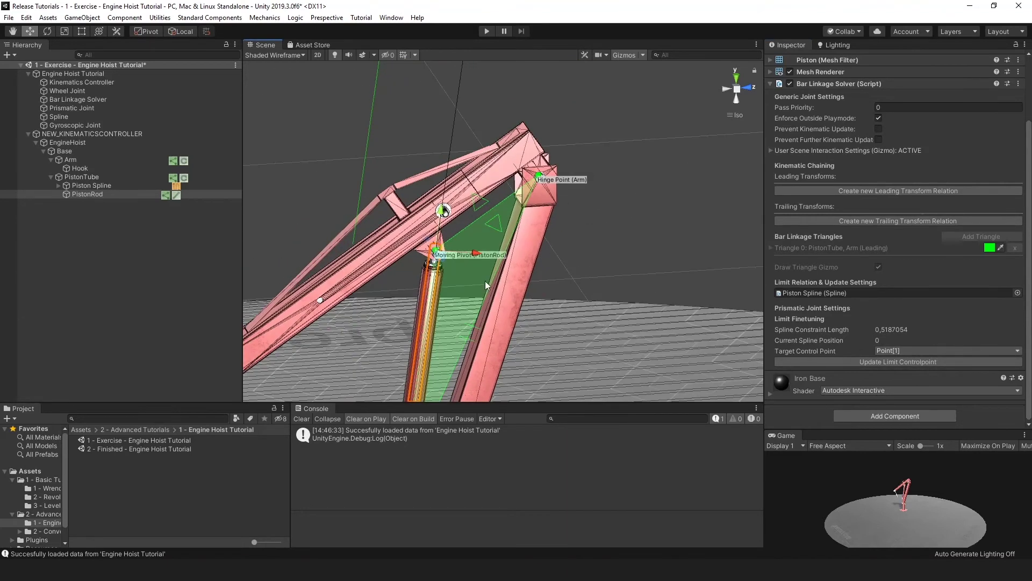
{"action": "left_click_drag", "start_coordinate": [442, 211], "coordinate": [438, 173]}
{"action": "scroll", "coordinate": [442, 173], "scroll_direction": "down", "scroll_amount": 5}
{"action": "middle_click_drag", "start_coordinate": [545, 107], "coordinate": [521, 166]}
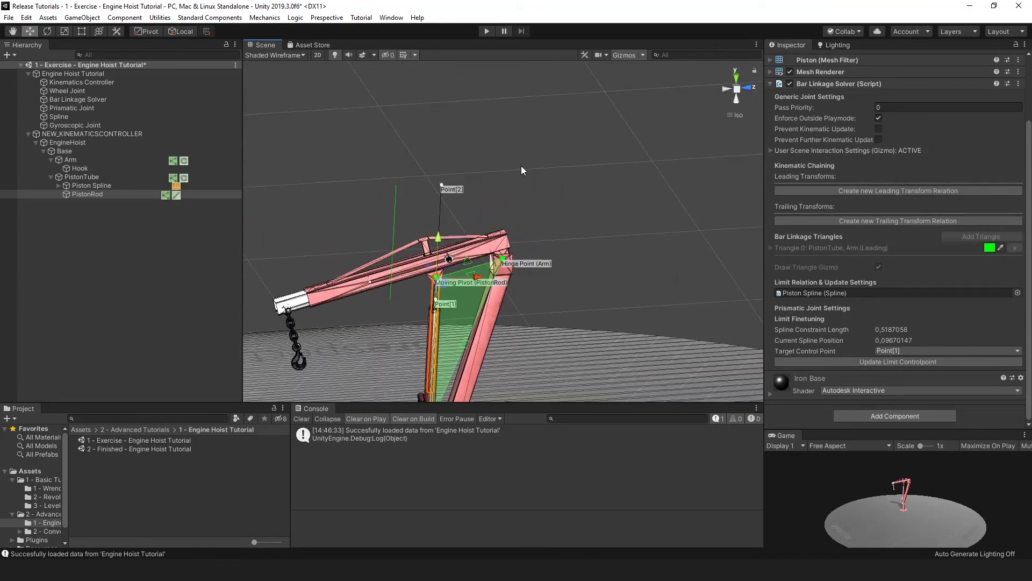
{"action": "left_click_drag", "start_coordinate": [436, 237], "coordinate": [499, 144]}
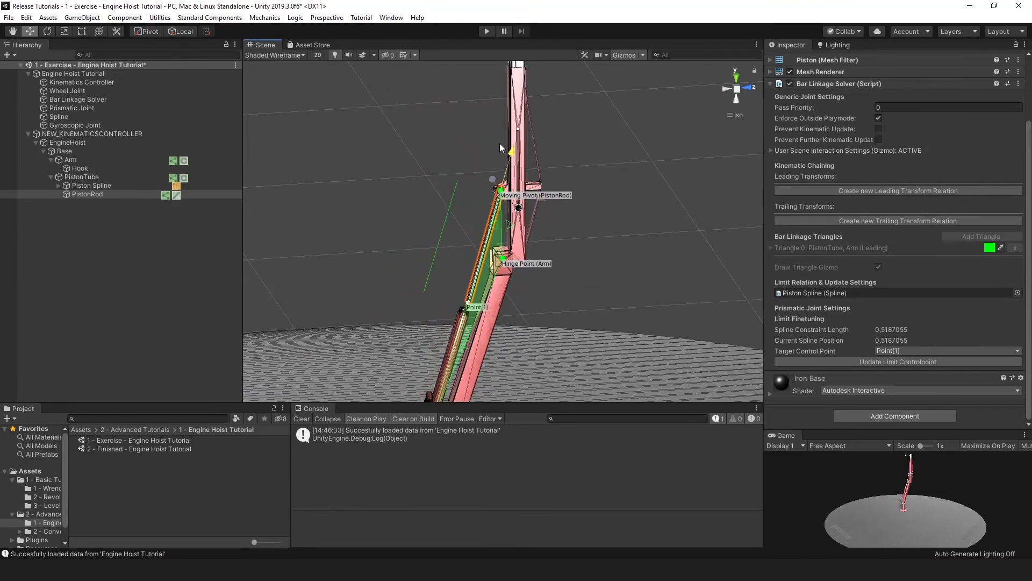
{"action": "scroll", "coordinate": [445, 276], "scroll_direction": "up", "scroll_amount": 3}
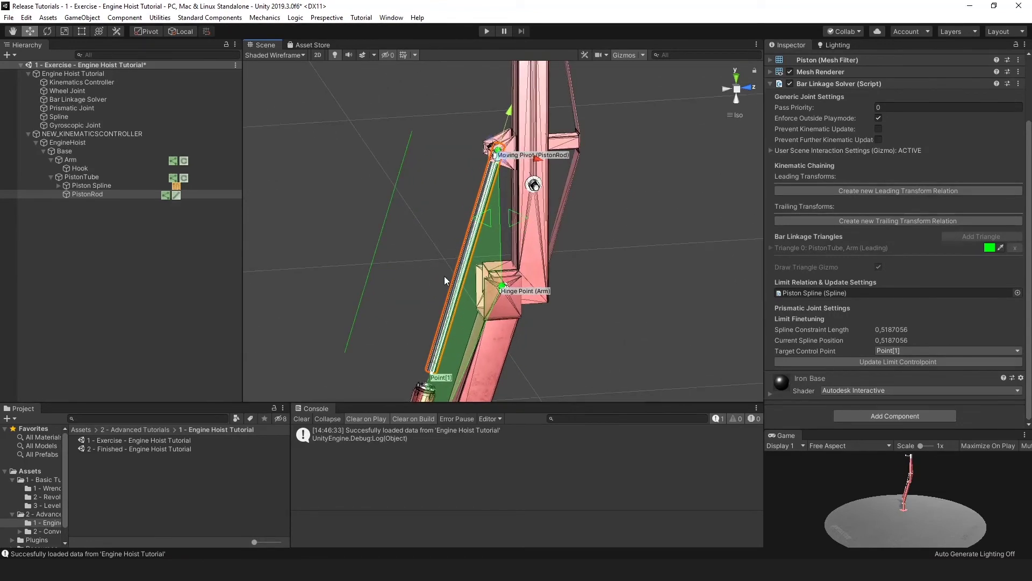
{"action": "middle_click_drag", "start_coordinate": [429, 382], "coordinate": [452, 282]}
{"action": "scroll", "coordinate": [460, 273], "scroll_direction": "down", "scroll_amount": 2}
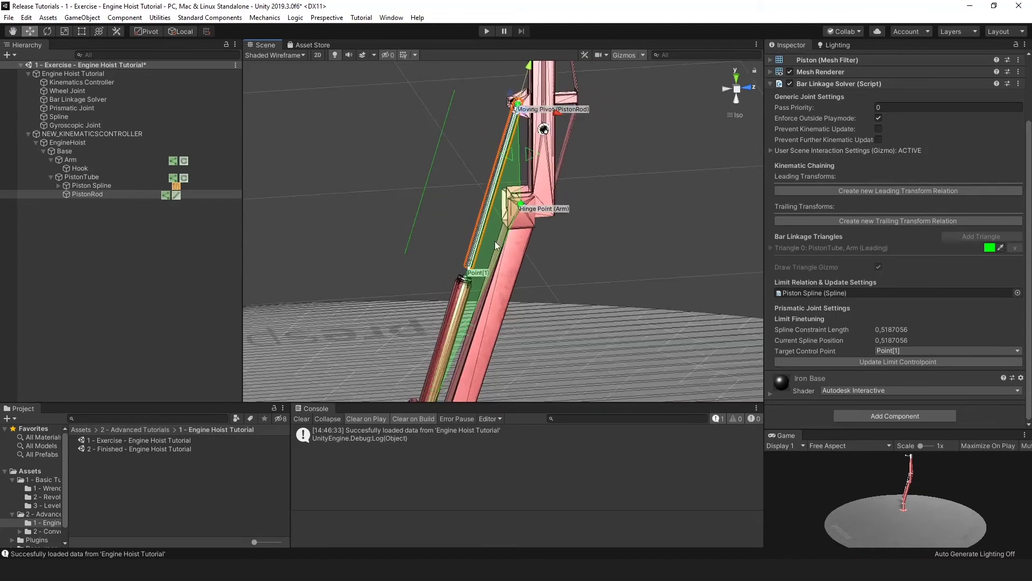
Lower PistonRod to about 0.388 on the spline and update the limit with Point[2] as the target control point
{"action": "left_click_drag", "start_coordinate": [530, 81], "coordinate": [513, 118]}
{"action": "mouse_move", "coordinate": [465, 258]}
{"action": "middle_mouse_down"}
{"action": "mouse_move", "coordinate": [492, 198]}
{"action": "mouse_move", "coordinate": [483, 256]}
{"action": "middle_mouse_up"}
{"action": "left_click", "coordinate": [902, 351]}
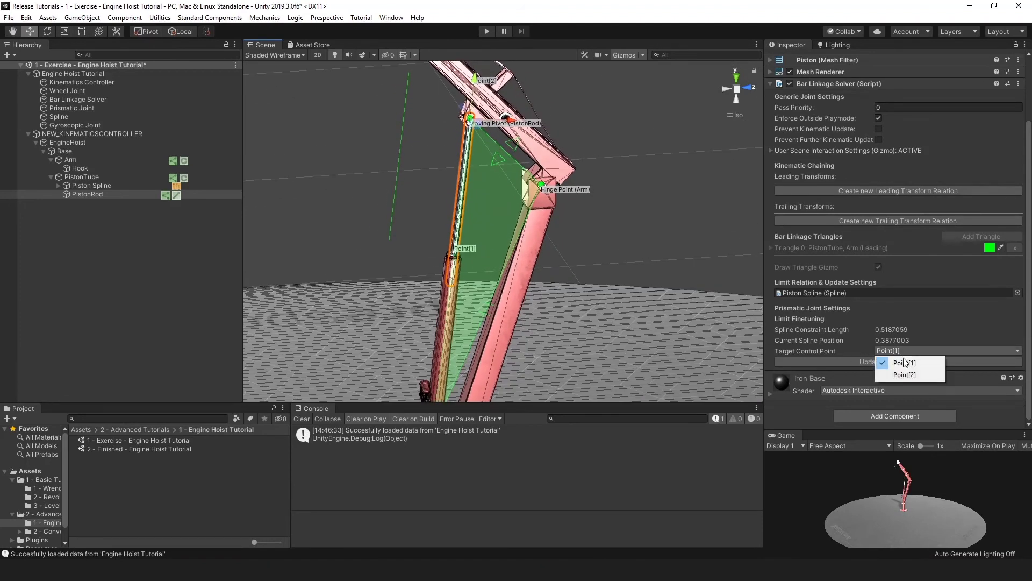
{"action": "left_click", "coordinate": [908, 373]}
{"action": "left_click", "coordinate": [883, 361]}
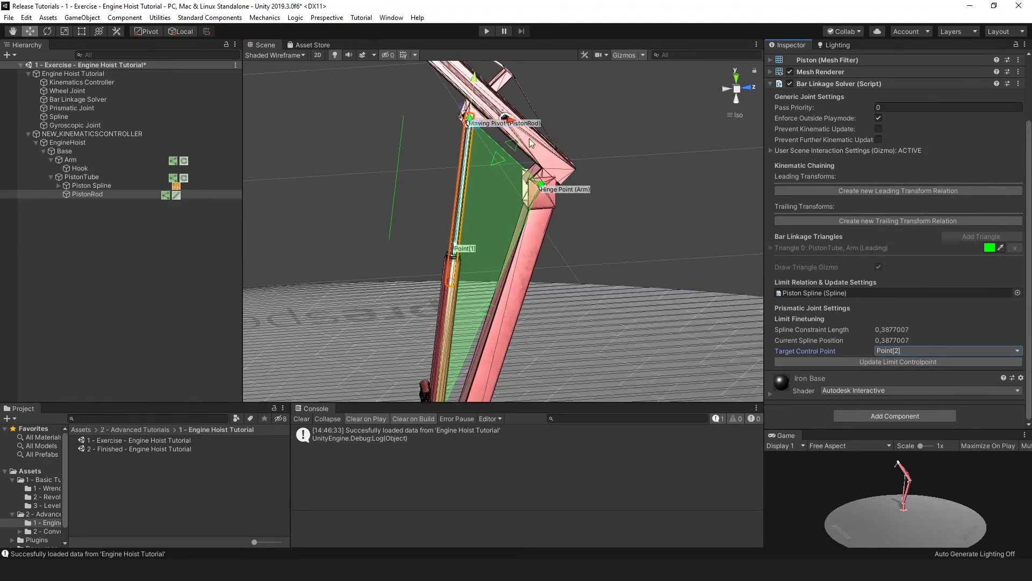
Test PistonRod's travel between its limits and review the task list of the Engine Hoist Tutorial object
{"action": "left_click_drag", "start_coordinate": [474, 80], "coordinate": [453, 149]}
{"action": "scroll", "coordinate": [473, 231], "scroll_direction": "down", "scroll_amount": 10}
{"action": "middle_click_drag", "start_coordinate": [440, 269], "coordinate": [440, 271]}
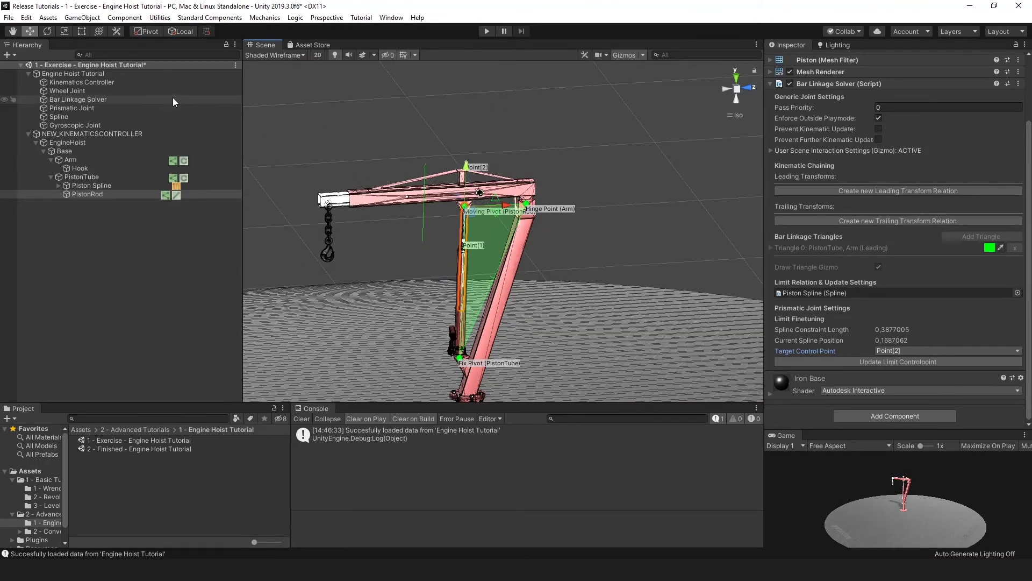
{"action": "left_click", "coordinate": [147, 75]}
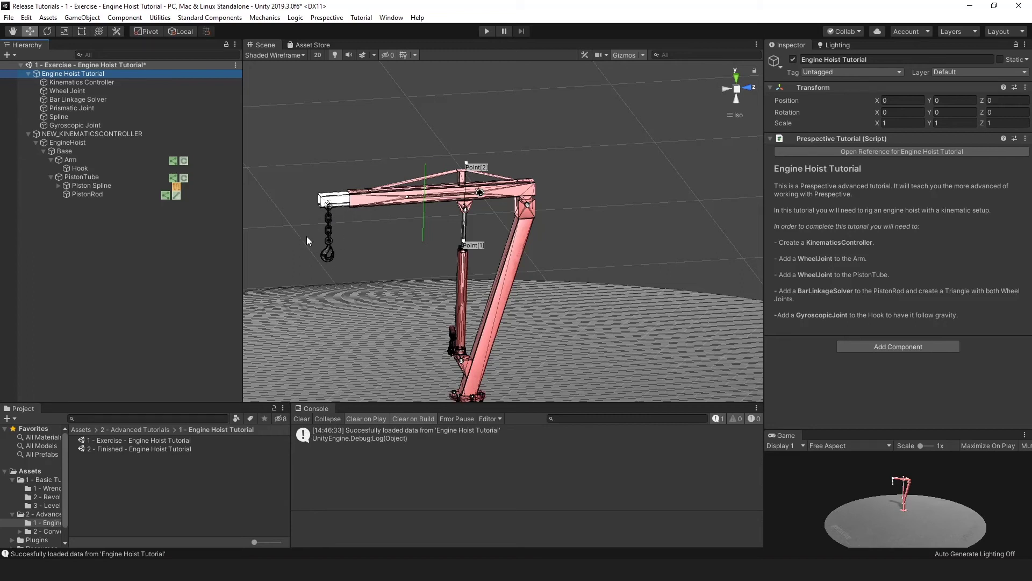
From the Right view, move PistonRod to about 0.17 on the spline so the arm is level
{"action": "left_click", "coordinate": [129, 194]}
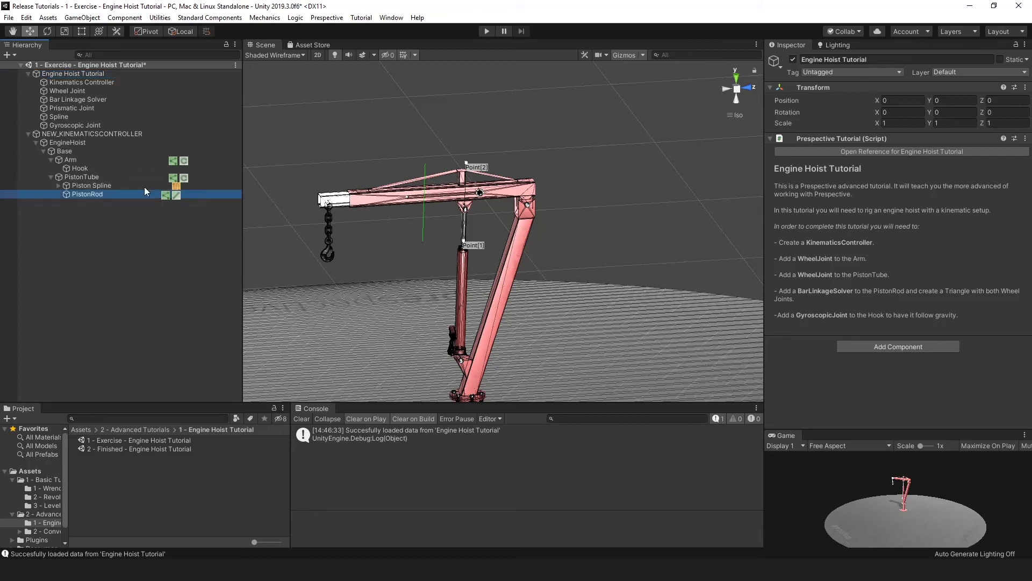
{"action": "mouse_move", "coordinate": [468, 173]}
{"action": "left_mouse_down"}
{"action": "mouse_move", "coordinate": [476, 136]}
{"action": "mouse_move", "coordinate": [460, 202]}
{"action": "mouse_move", "coordinate": [463, 137]}
{"action": "mouse_move", "coordinate": [460, 190]}
{"action": "mouse_move", "coordinate": [463, 177]}
{"action": "left_mouse_up"}
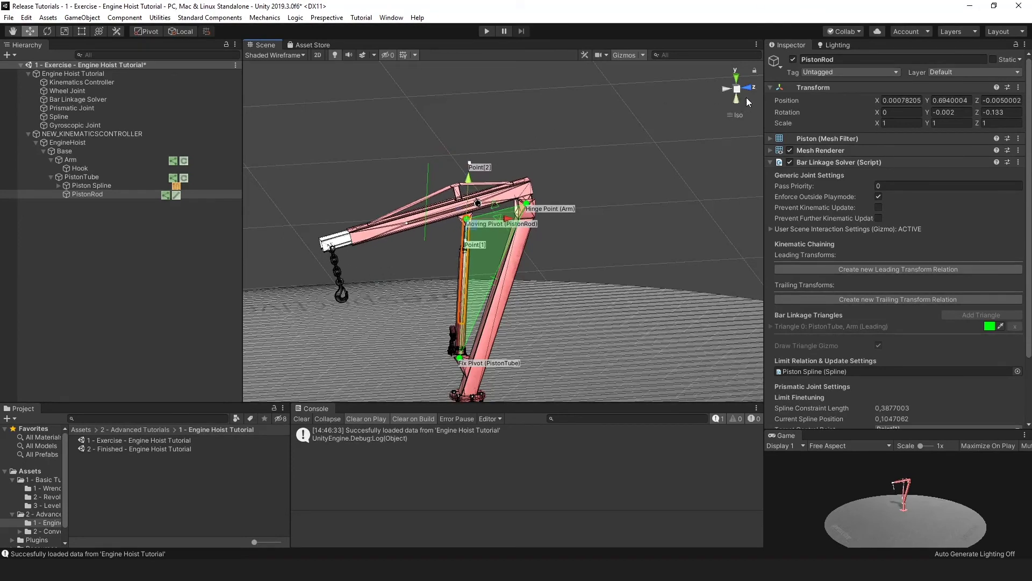
{"action": "left_click", "coordinate": [747, 87]}
{"action": "left_click", "coordinate": [730, 88]}
{"action": "left_click_drag", "start_coordinate": [478, 185], "coordinate": [479, 175]}
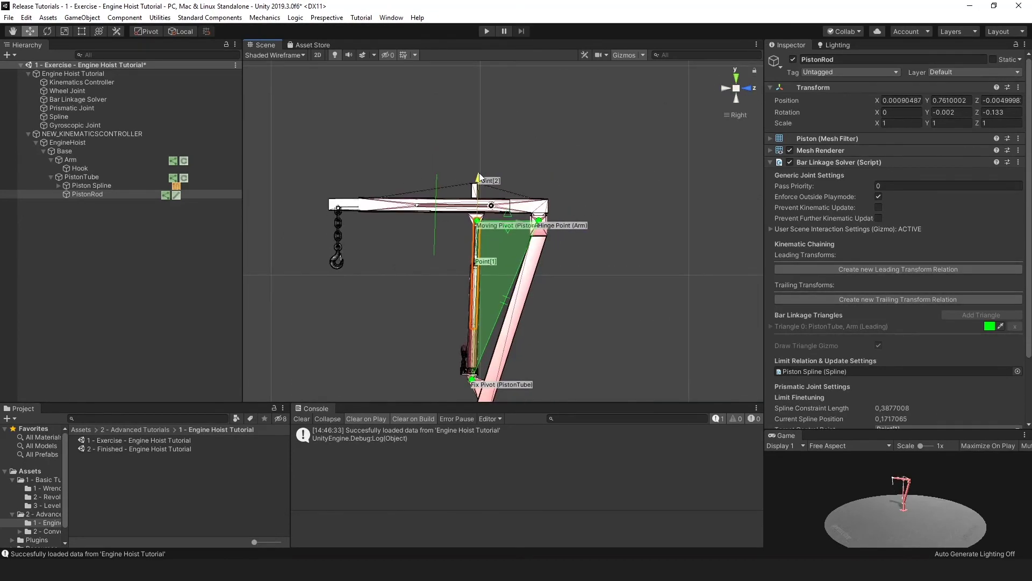
Add a Gyroscopic Joint to the Hook
{"action": "right_click_drag", "start_coordinate": [391, 218], "coordinate": [425, 249]}
{"action": "middle_click_drag", "start_coordinate": [418, 251], "coordinate": [447, 293]}
{"action": "right_click_drag", "start_coordinate": [412, 292], "coordinate": [400, 298]}
{"action": "left_click", "coordinate": [358, 296]}
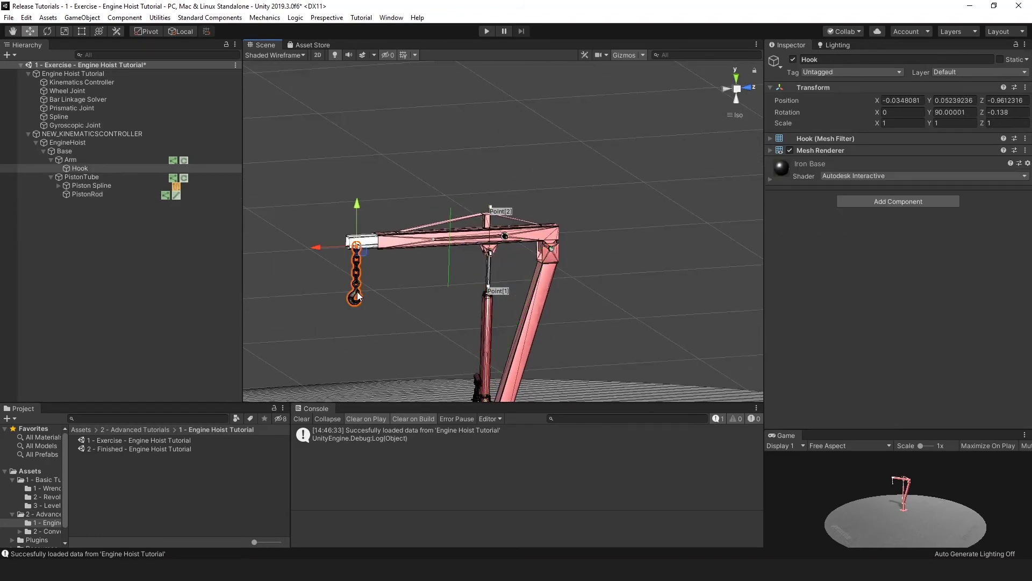
{"action": "scroll", "coordinate": [396, 297], "scroll_direction": "up", "scroll_amount": 5}
{"action": "middle_click_drag", "start_coordinate": [398, 296], "coordinate": [488, 277]}
{"action": "right_click", "coordinate": [108, 168]}
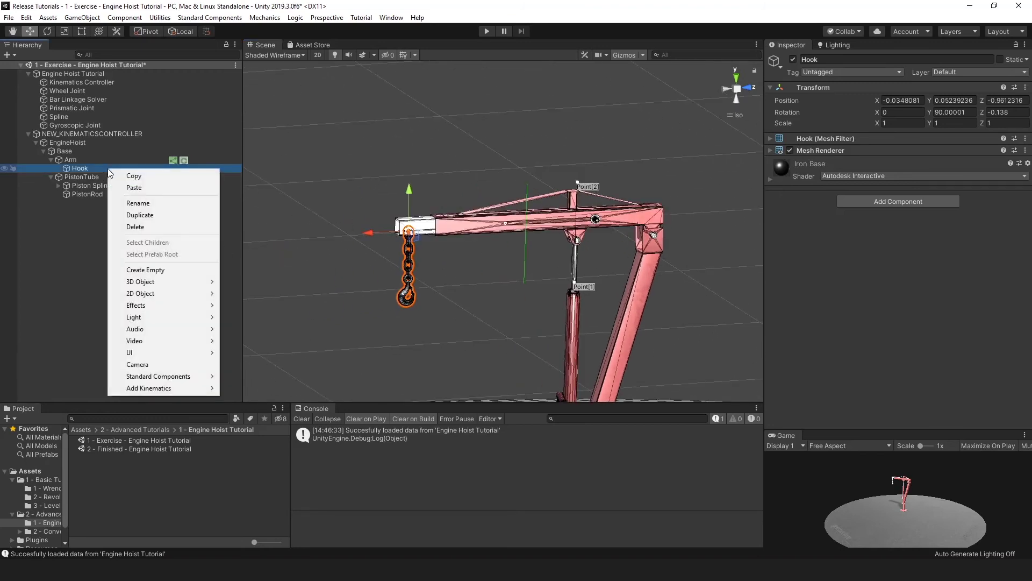
{"action": "left_click", "coordinate": [123, 160]}
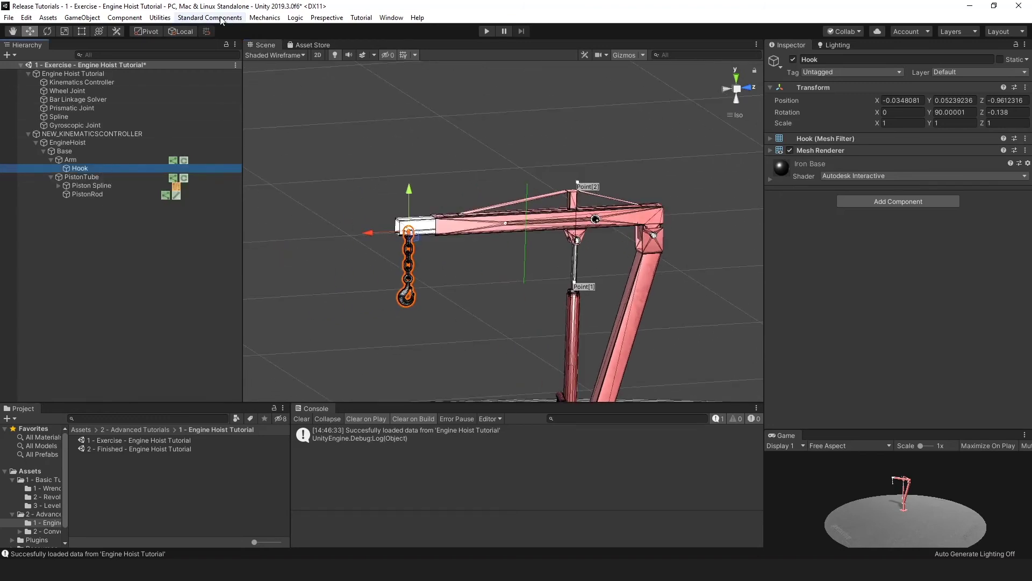
{"action": "left_click", "coordinate": [265, 18]}
{"action": "mouse_move", "coordinate": [272, 30]}
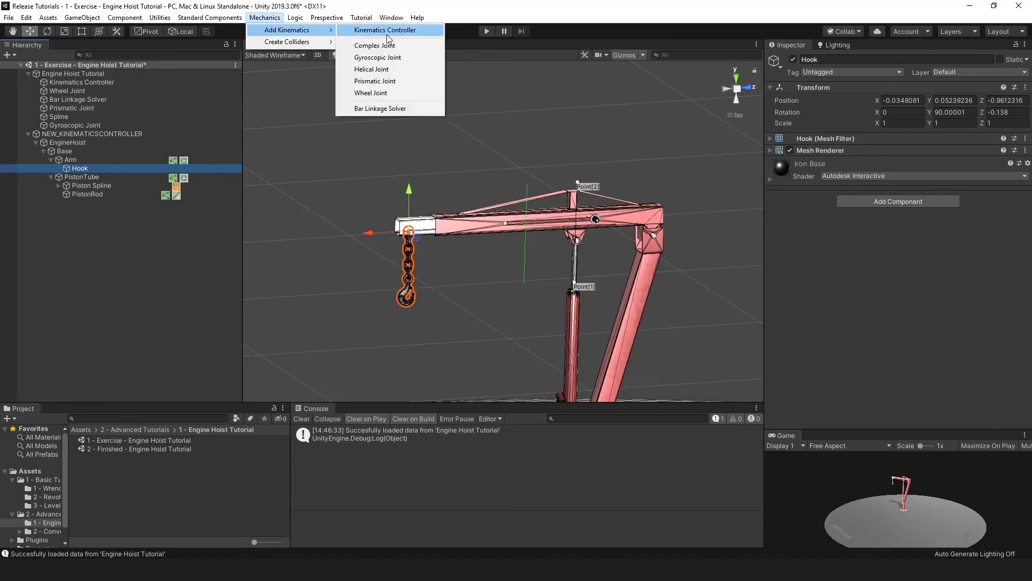
{"action": "left_click", "coordinate": [407, 57]}
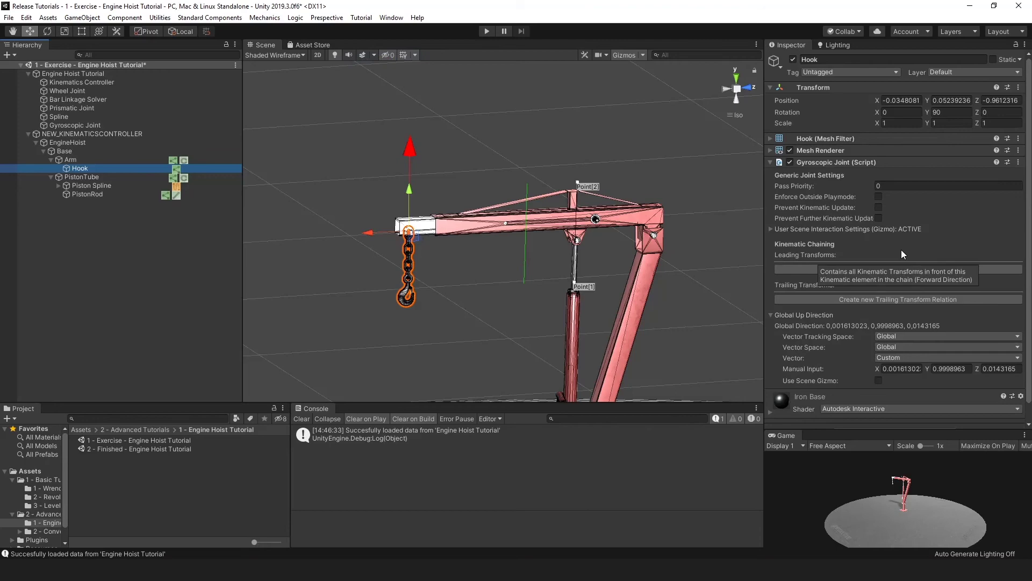
Enable Enforce Outside Playmode on the Hook's Gyroscopic Joint
{"action": "left_click_drag", "start_coordinate": [564, 259], "coordinate": [601, 311], "text": "alt"}
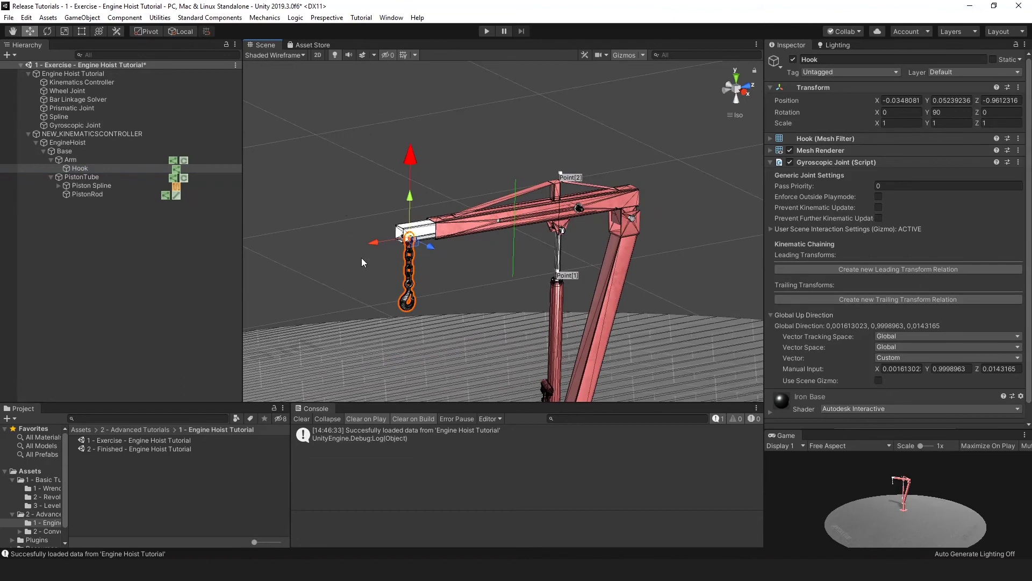
{"action": "left_click_drag", "start_coordinate": [481, 241], "coordinate": [459, 265], "text": "alt"}
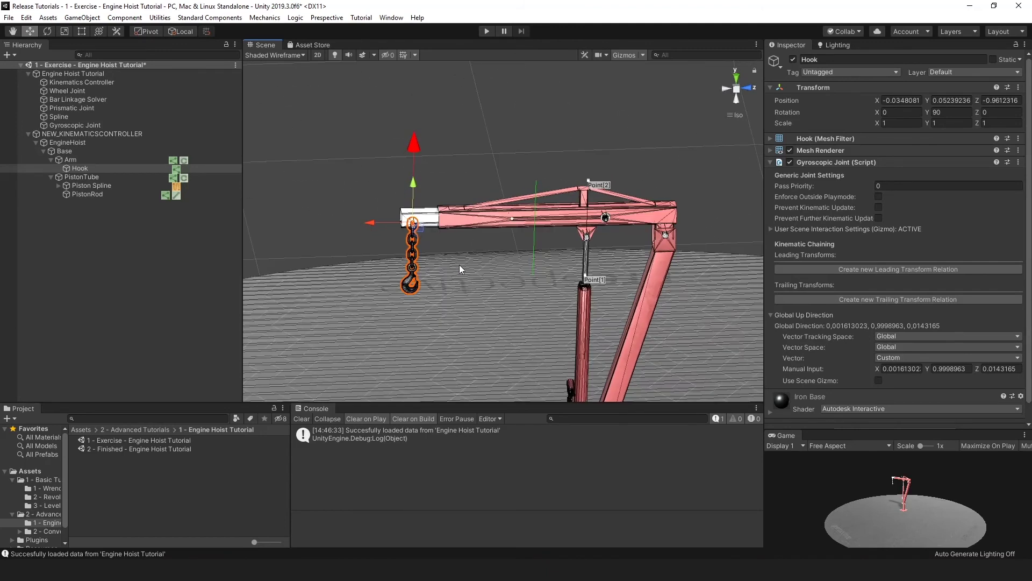
{"action": "middle_click_drag", "start_coordinate": [489, 315], "coordinate": [501, 289]}
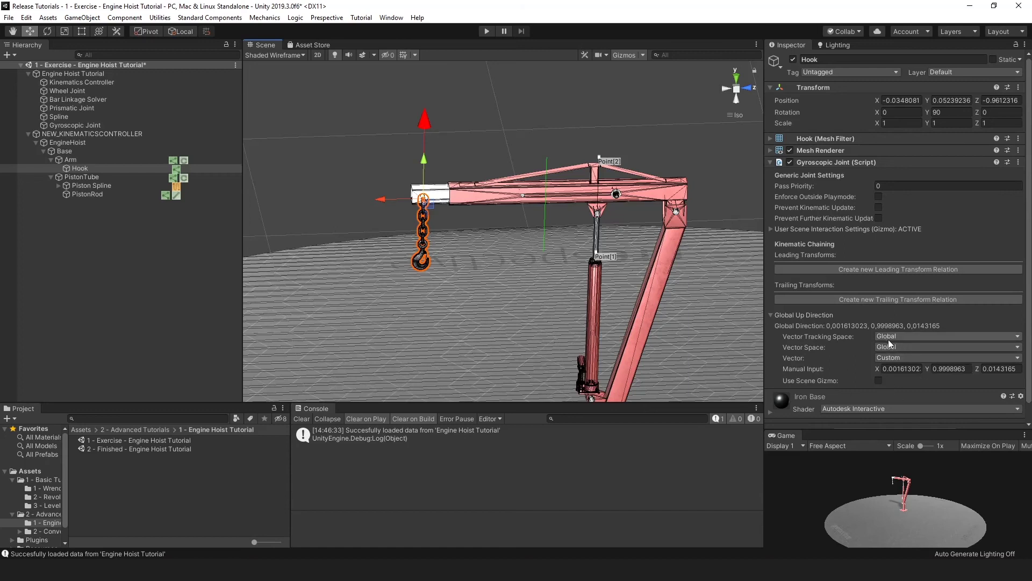
{"action": "left_click", "coordinate": [880, 197]}
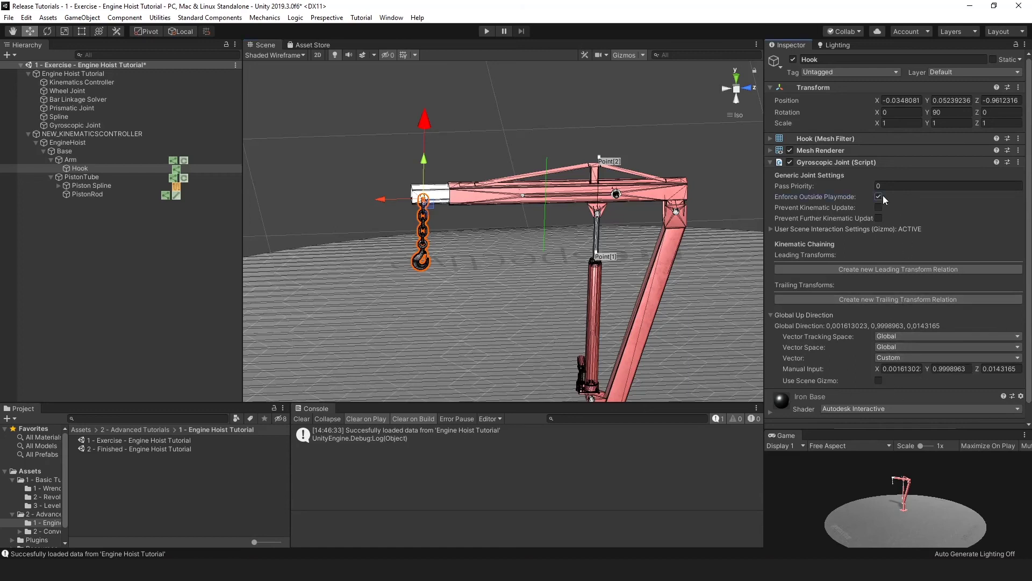
Move PistonRod up and down to check how the arm, piston and Hook follow the movement
{"action": "left_click", "coordinate": [597, 226]}
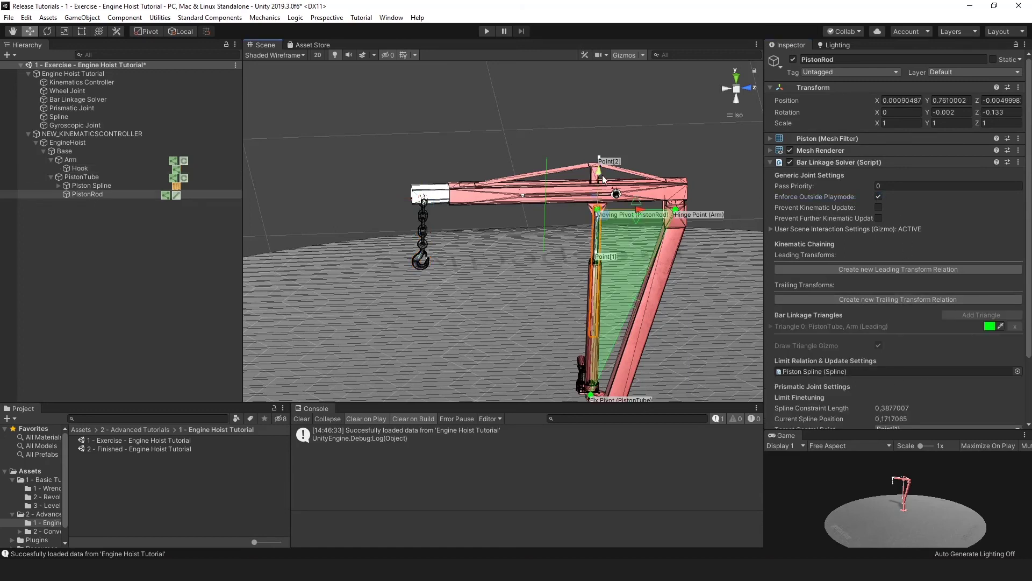
{"action": "left_click_drag", "start_coordinate": [601, 172], "coordinate": [608, 103]}
{"action": "scroll", "coordinate": [601, 141], "scroll_direction": "down", "scroll_amount": 7}
{"action": "left_click_drag", "start_coordinate": [590, 145], "coordinate": [581, 180]}
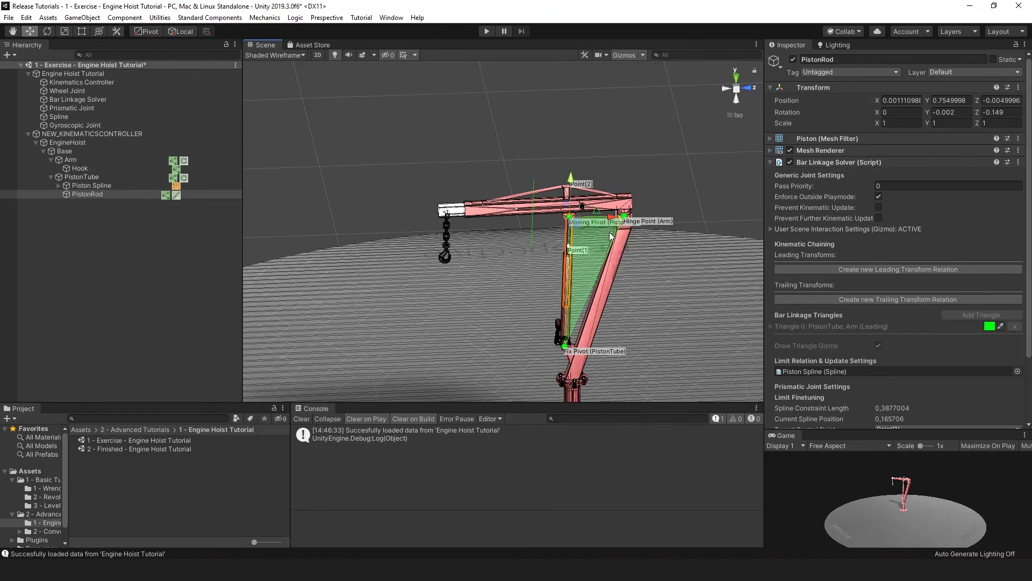
{"action": "right_click_drag", "start_coordinate": [630, 291], "coordinate": [663, 295]}
{"action": "middle_click_drag", "start_coordinate": [664, 296], "coordinate": [639, 263]}
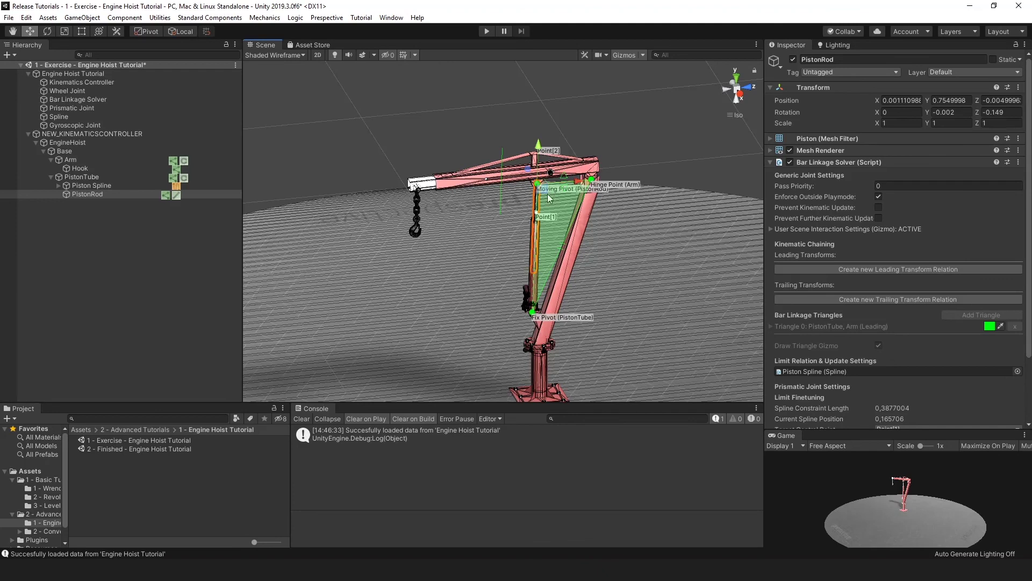
{"action": "left_click_drag", "start_coordinate": [540, 175], "coordinate": [538, 130]}
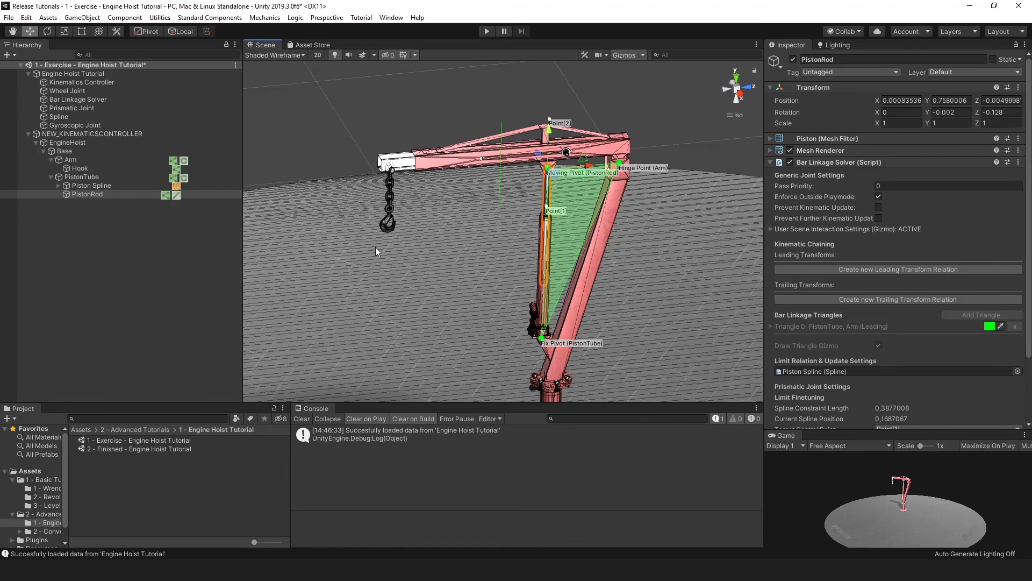
{"action": "middle_click_drag", "start_coordinate": [479, 257], "coordinate": [469, 196]}
{"action": "scroll", "coordinate": [454, 244], "scroll_direction": "down", "scroll_amount": 6}
{"action": "middle_click_drag", "start_coordinate": [471, 207], "coordinate": [473, 214]}
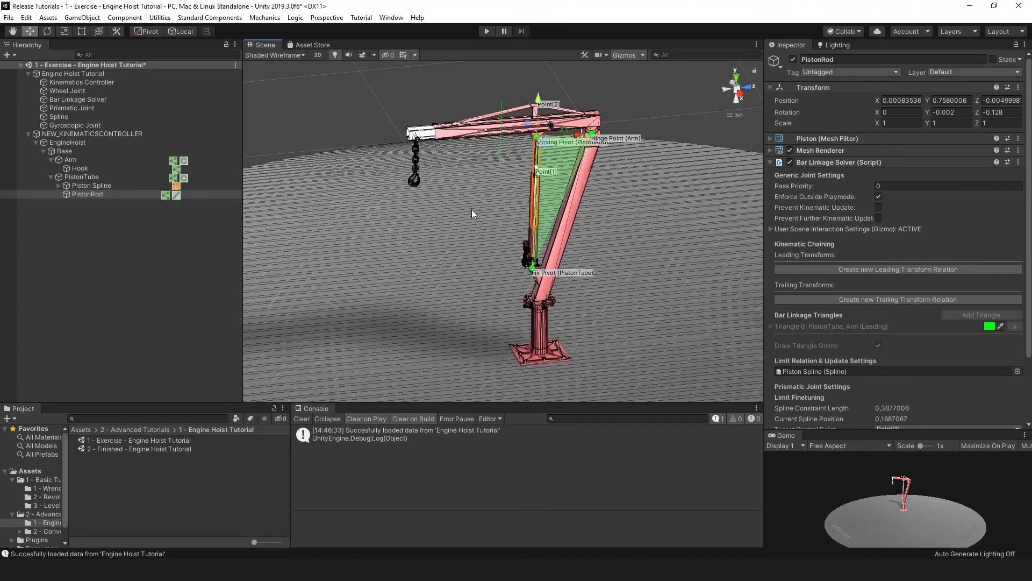